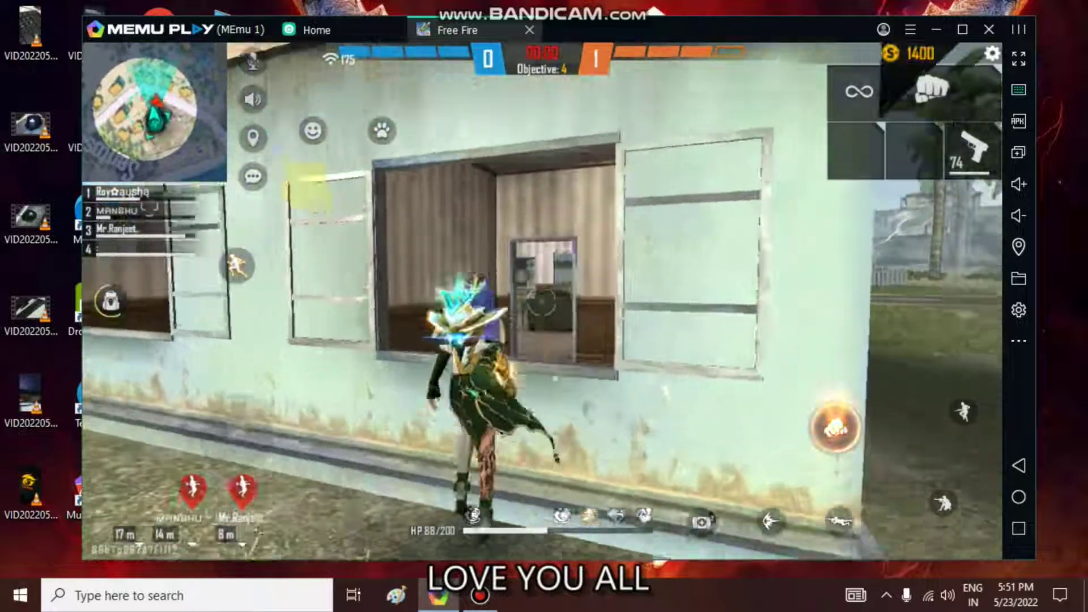
# - Run the Free Fire character forward through the house and out into the open field
pyautogui.press('w')
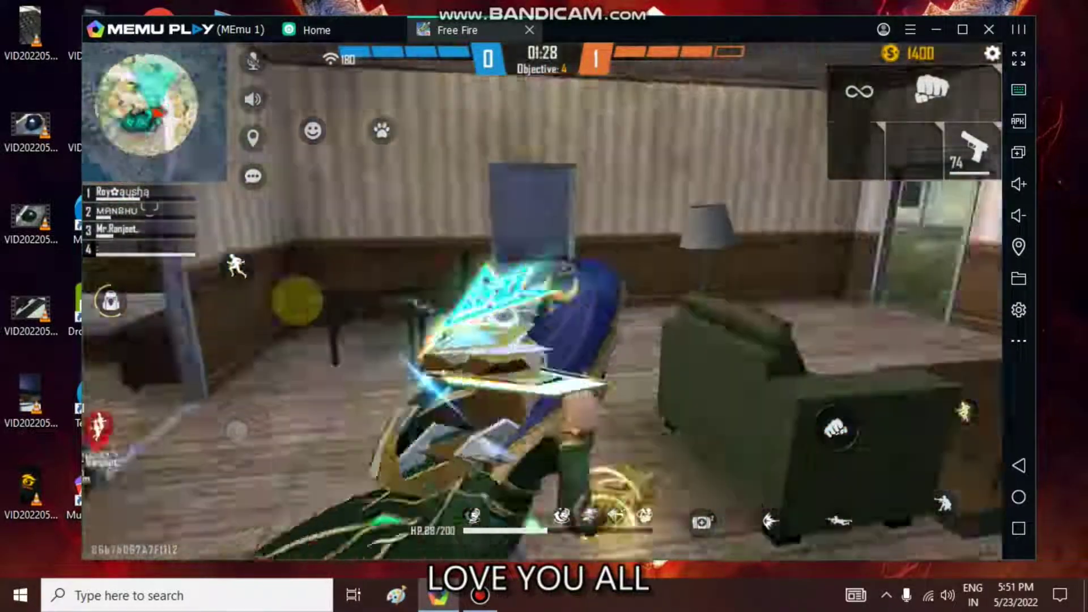
pyautogui.press('w')
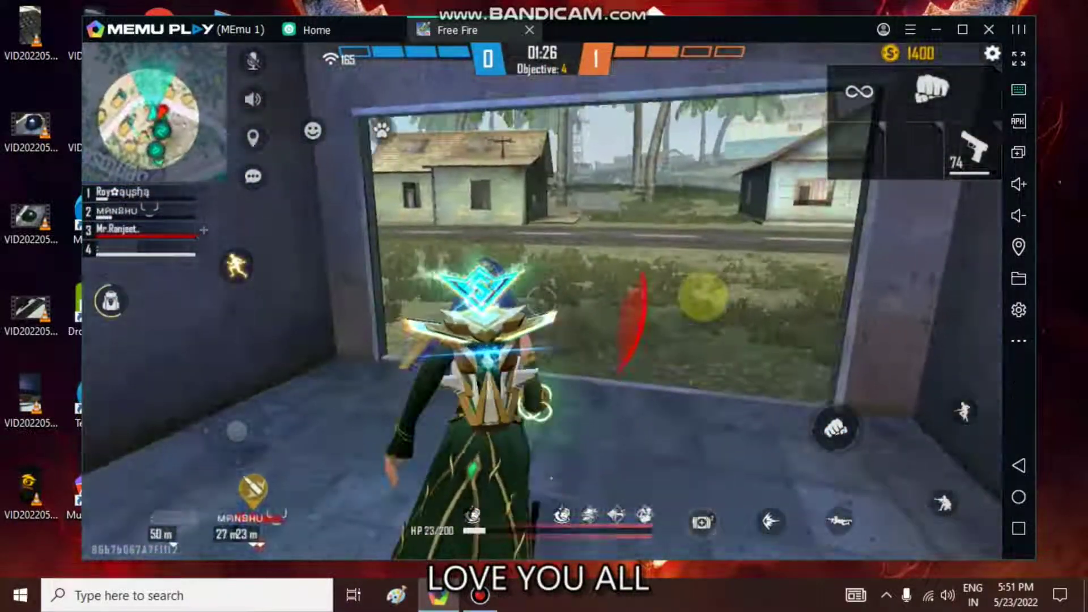
pyautogui.press('w')
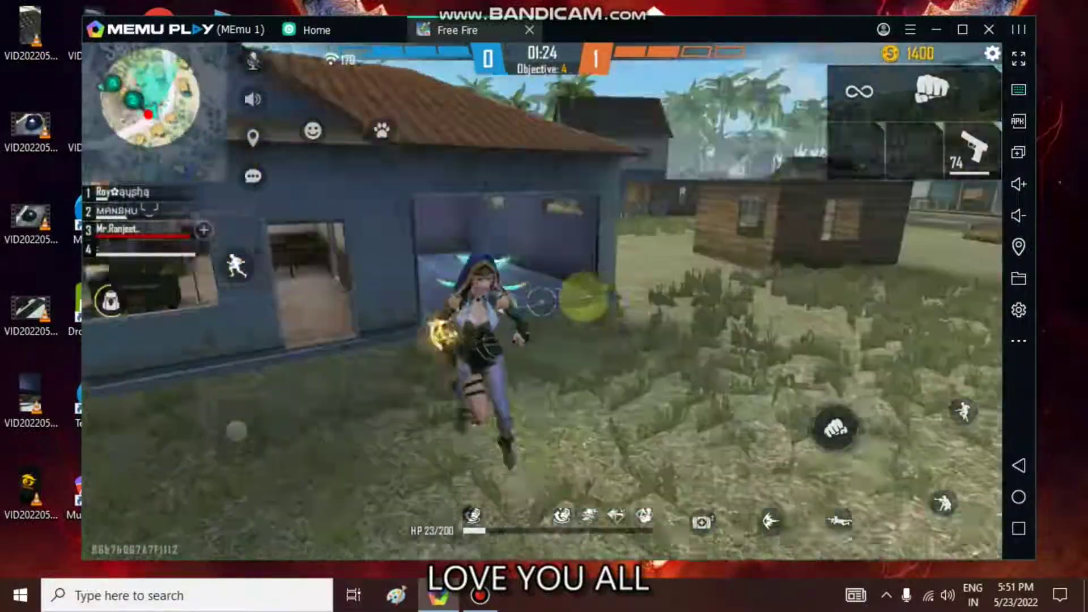
pyautogui.press('w')
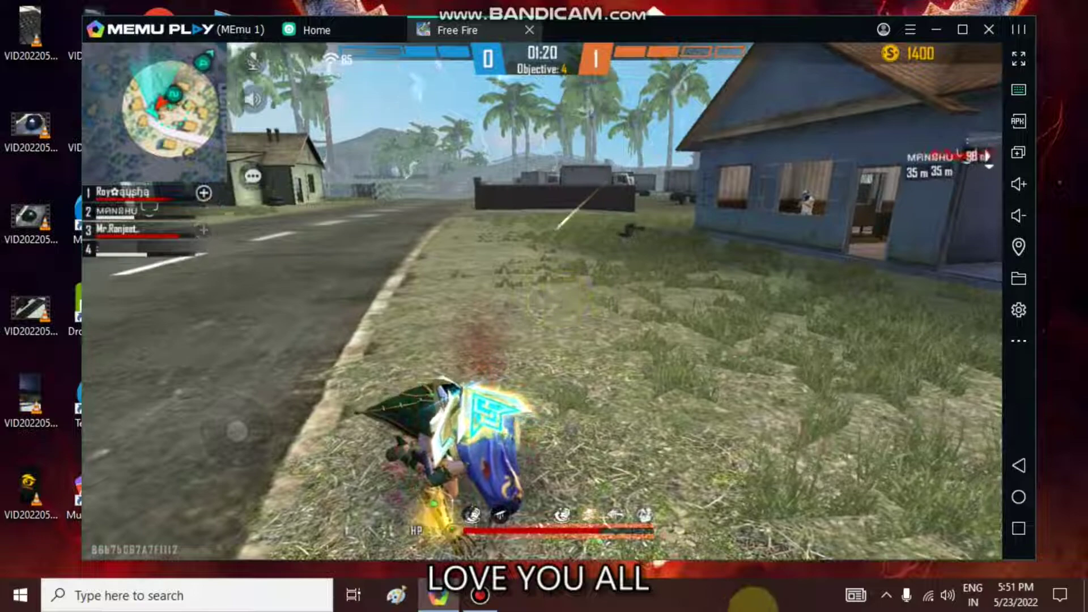
# - Open Task Manager in a maximized window and examine the CPU and memory performance details
pyautogui.rightClick(754, 595)
pyautogui.click(837, 528)
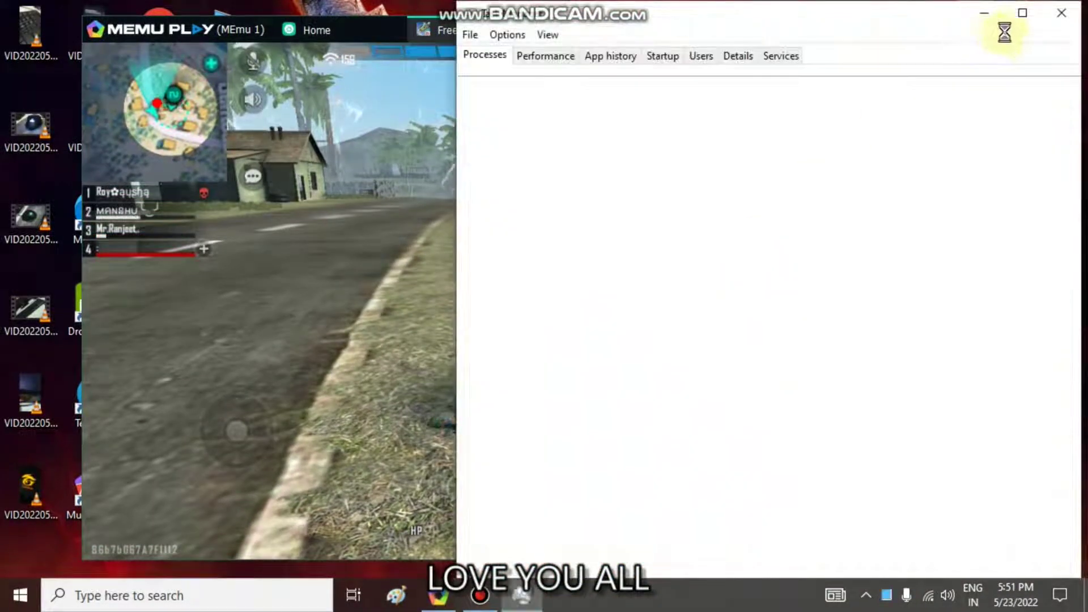
pyautogui.click(1022, 13)
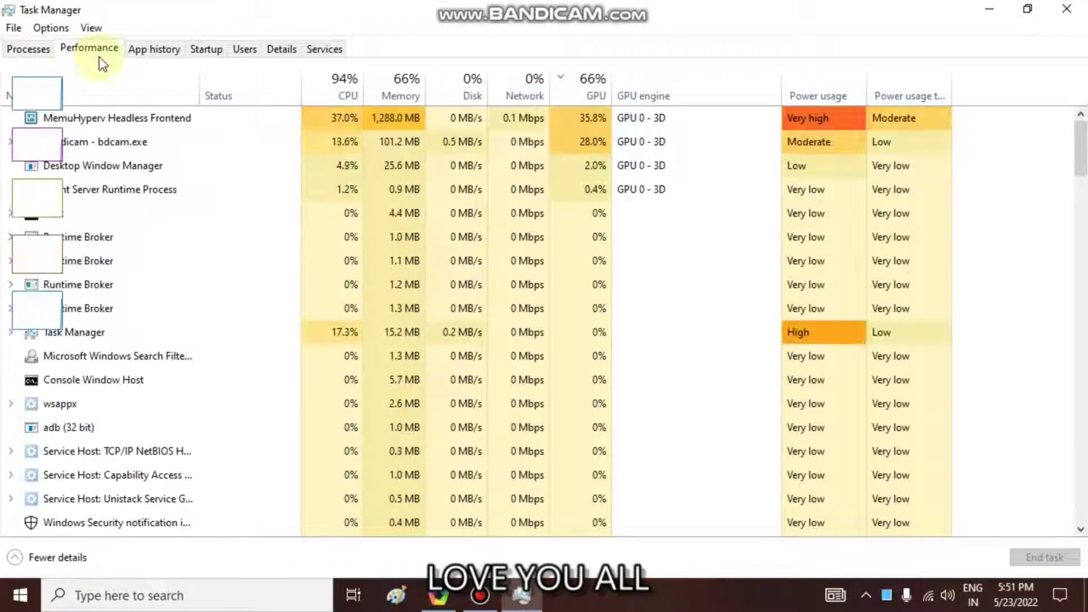
pyautogui.click(95, 51)
pyautogui.click(109, 96)
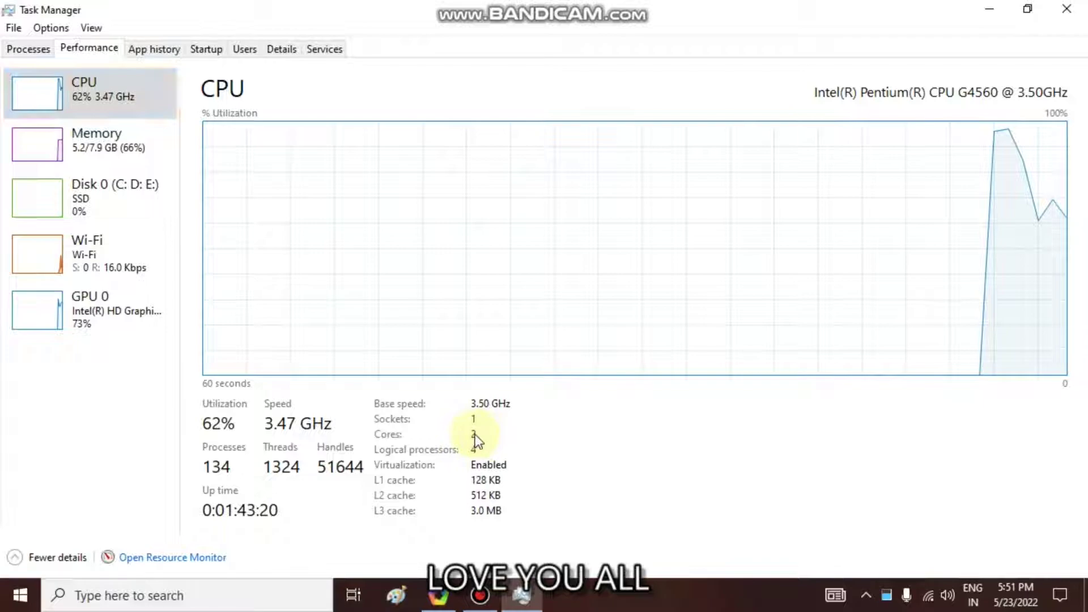
pyautogui.click(102, 138)
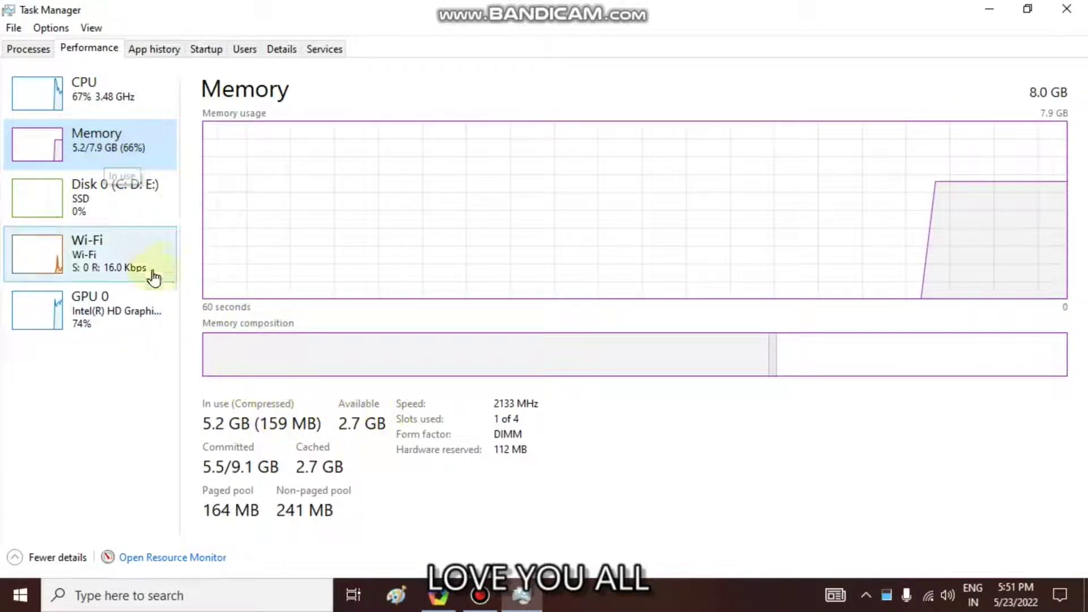
pyautogui.click(132, 96)
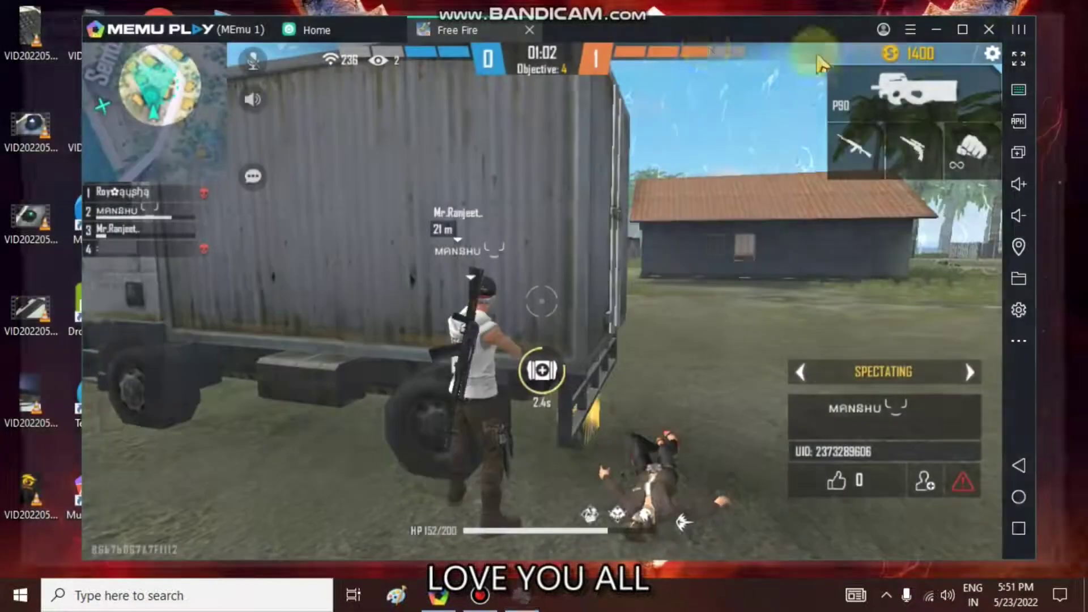
# - Refresh the desktop and shut down the running MEmu 1 emulator, accepting the shutdown notice
pyautogui.rightClick(603, 3)
pyautogui.rightClick(672, 2)
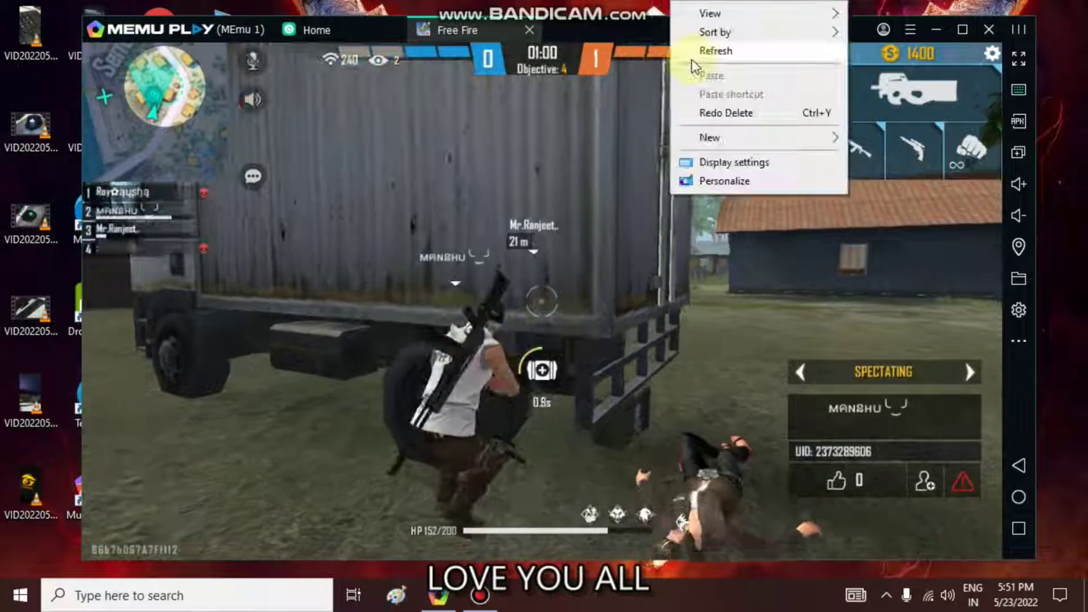
pyautogui.click(691, 57)
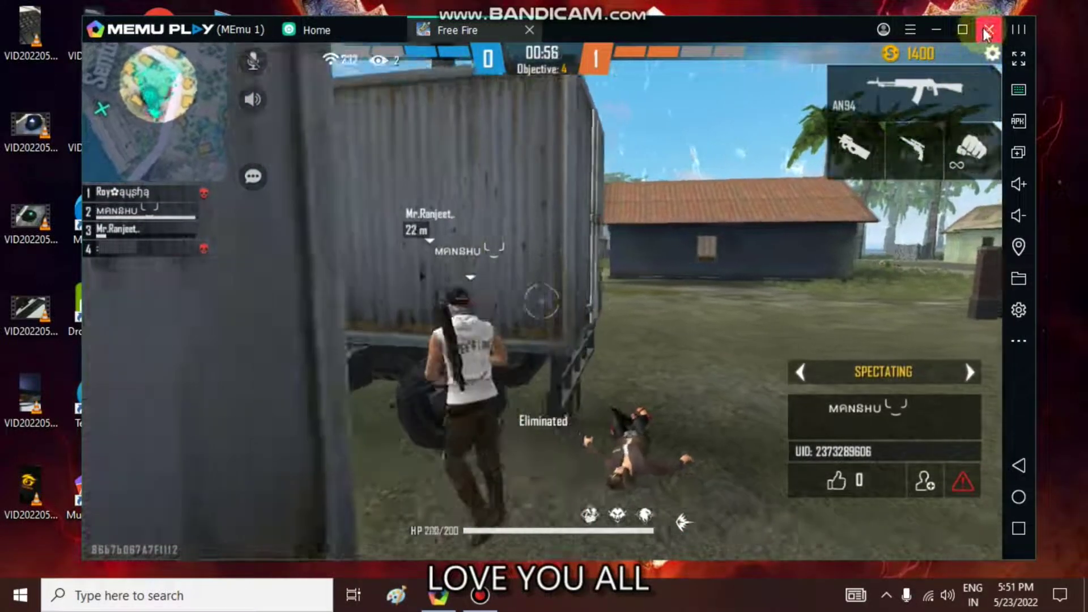
pyautogui.click(985, 29)
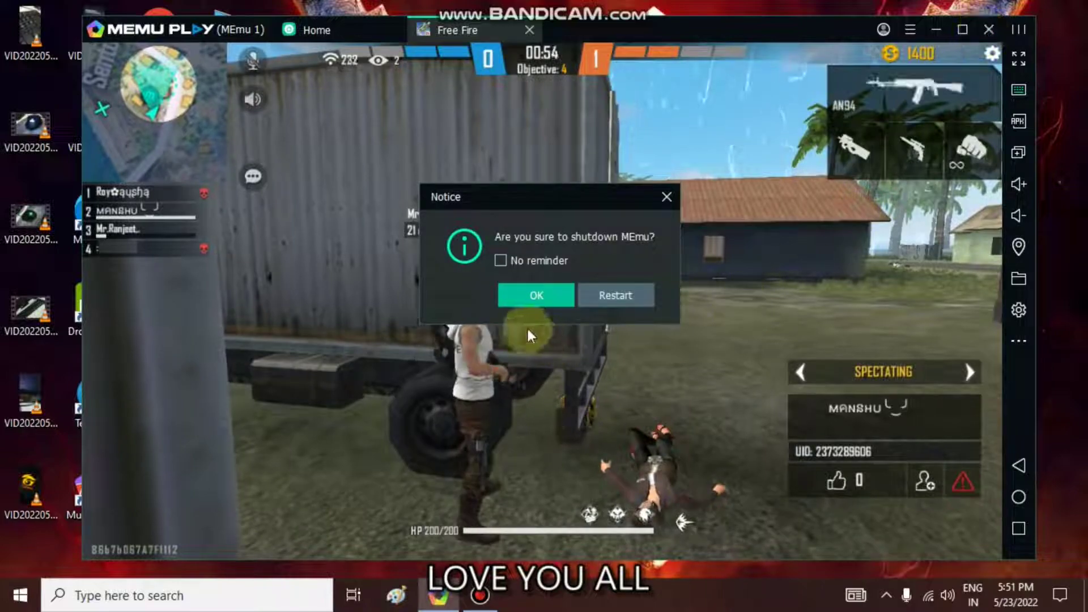
pyautogui.click(531, 296)
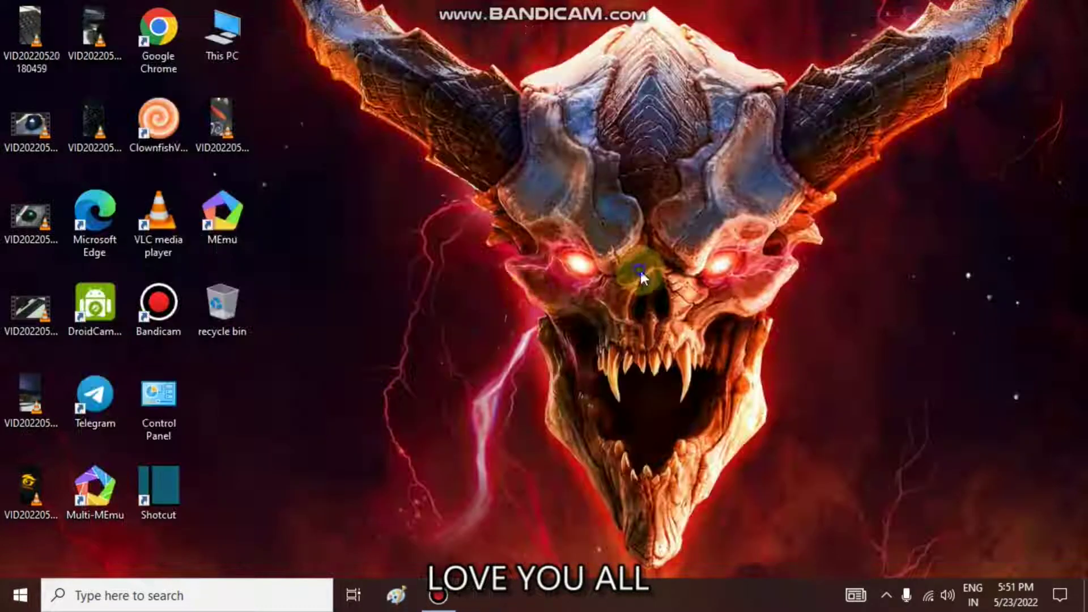
pyautogui.rightClick(638, 267)
pyautogui.click(671, 318)
pyautogui.rightClick(671, 309)
pyautogui.click(705, 372)
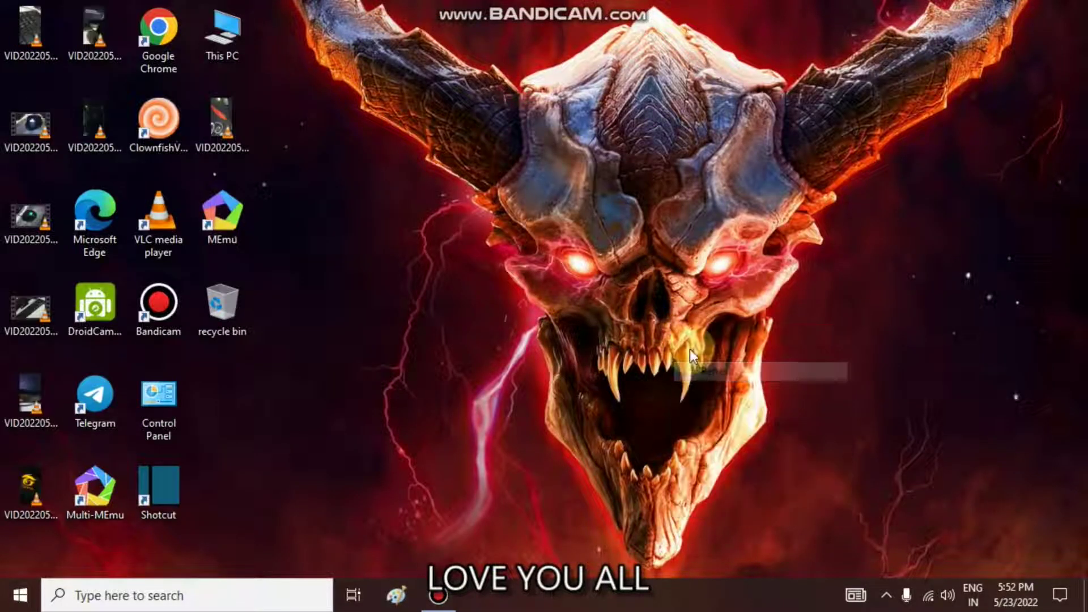
pyautogui.rightClick(501, 201)
pyautogui.click(522, 256)
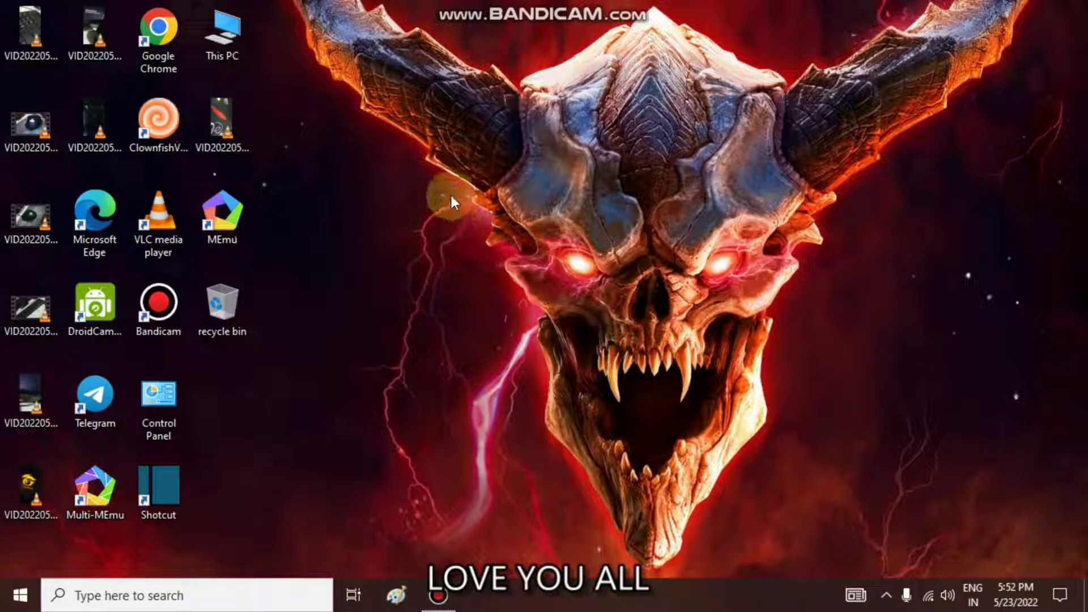
pyautogui.rightClick(471, 162)
pyautogui.click(494, 210)
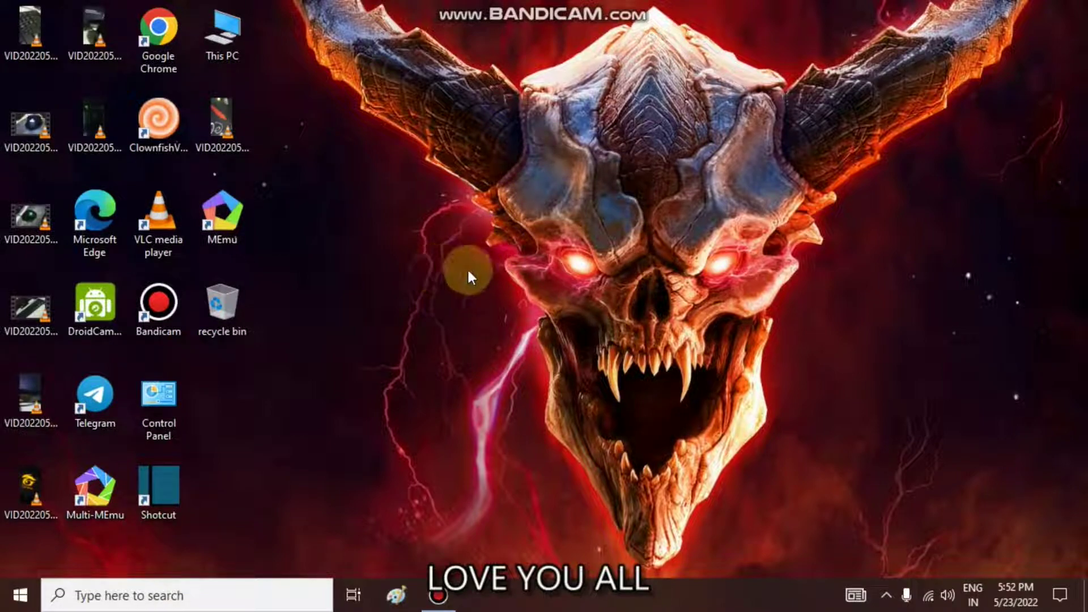
pyautogui.rightClick(434, 193)
pyautogui.click(445, 243)
pyautogui.rightClick(450, 196)
pyautogui.click(479, 249)
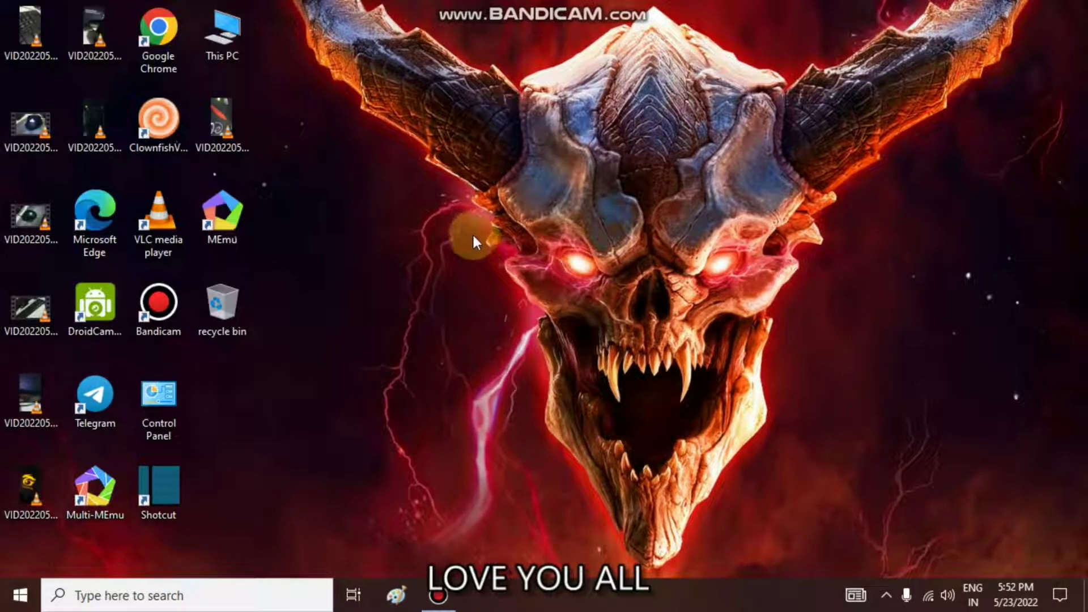
pyautogui.rightClick(465, 204)
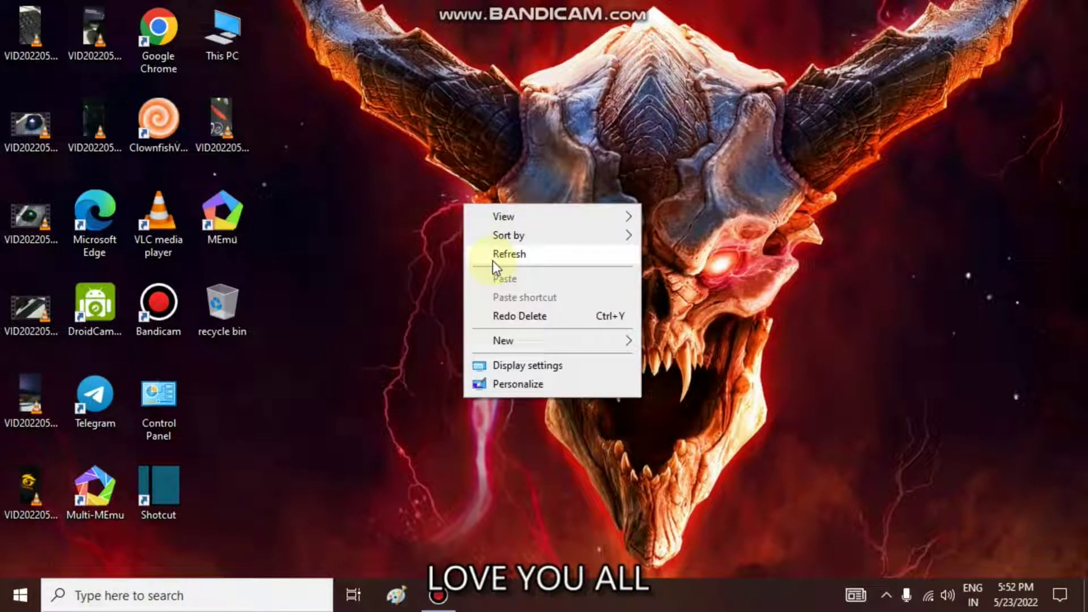
pyautogui.click(494, 255)
pyautogui.rightClick(492, 263)
pyautogui.click(513, 308)
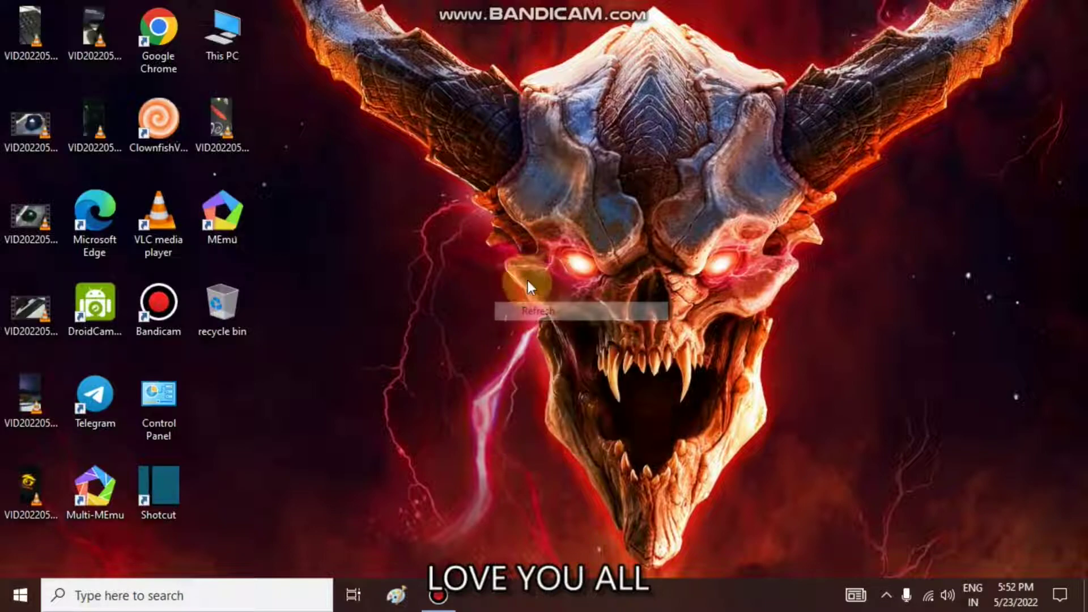
pyautogui.rightClick(532, 256)
pyautogui.click(559, 298)
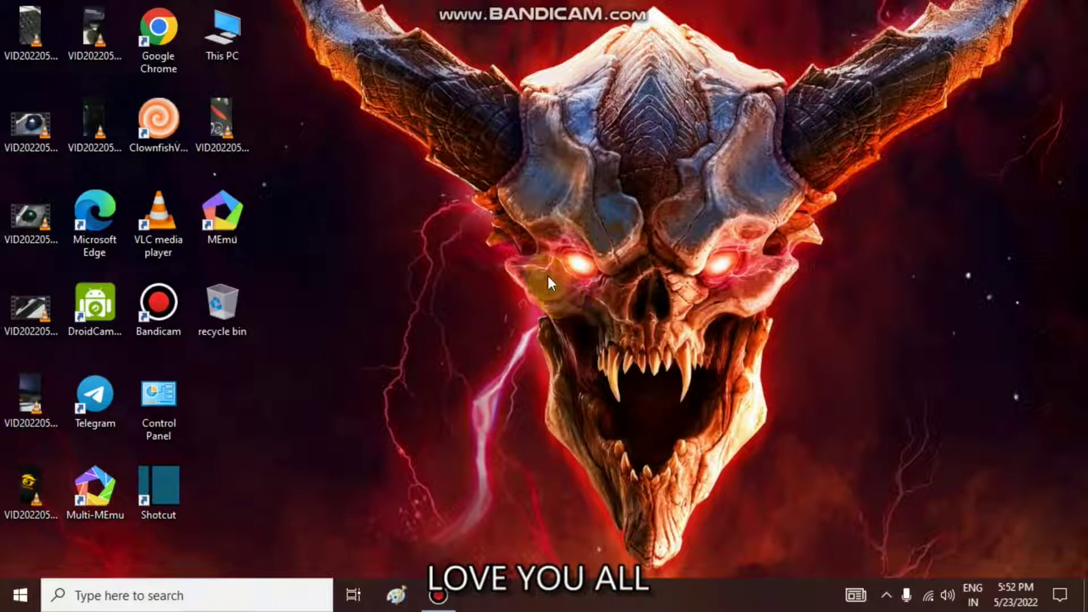
pyautogui.rightClick(492, 225)
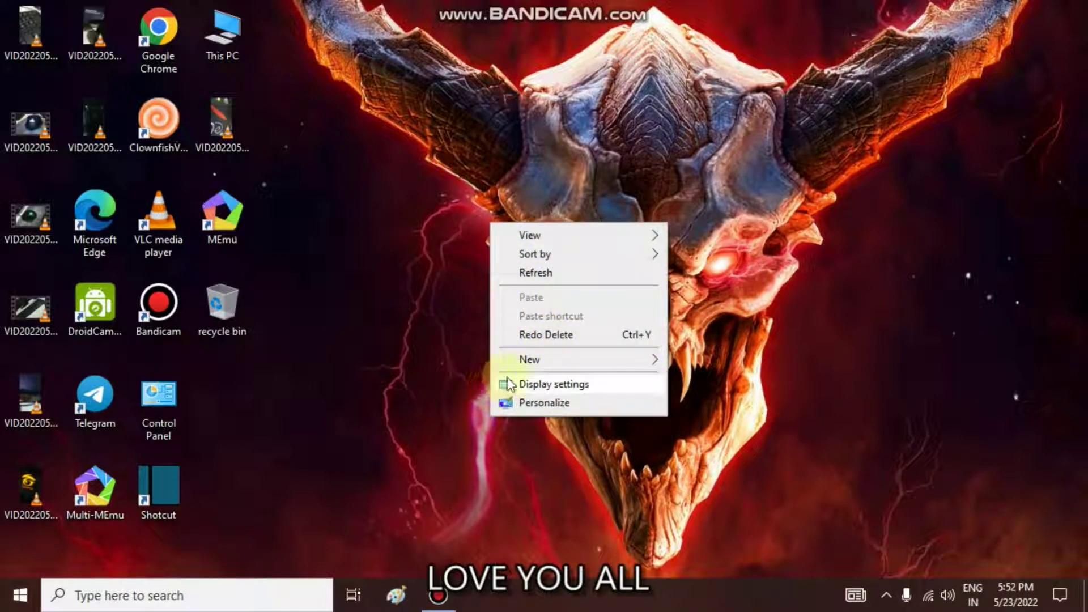
pyautogui.rightClick(774, 262)
pyautogui.click(803, 312)
# - Choose 1280 × 720 as the display resolution in the Windows display settings, and close Settings
pyautogui.rightClick(474, 256)
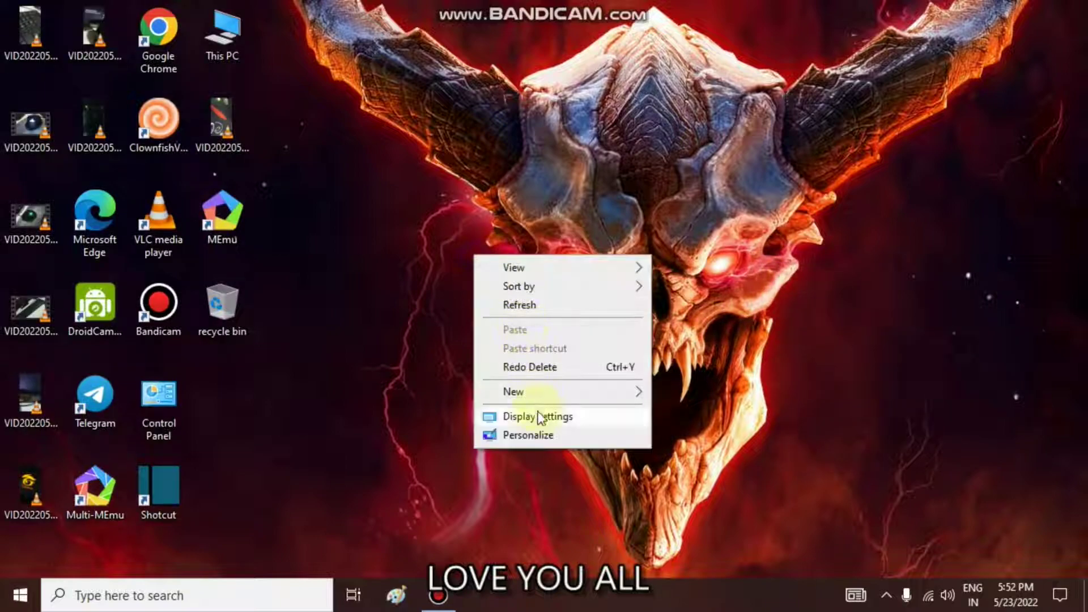
pyautogui.click(578, 420)
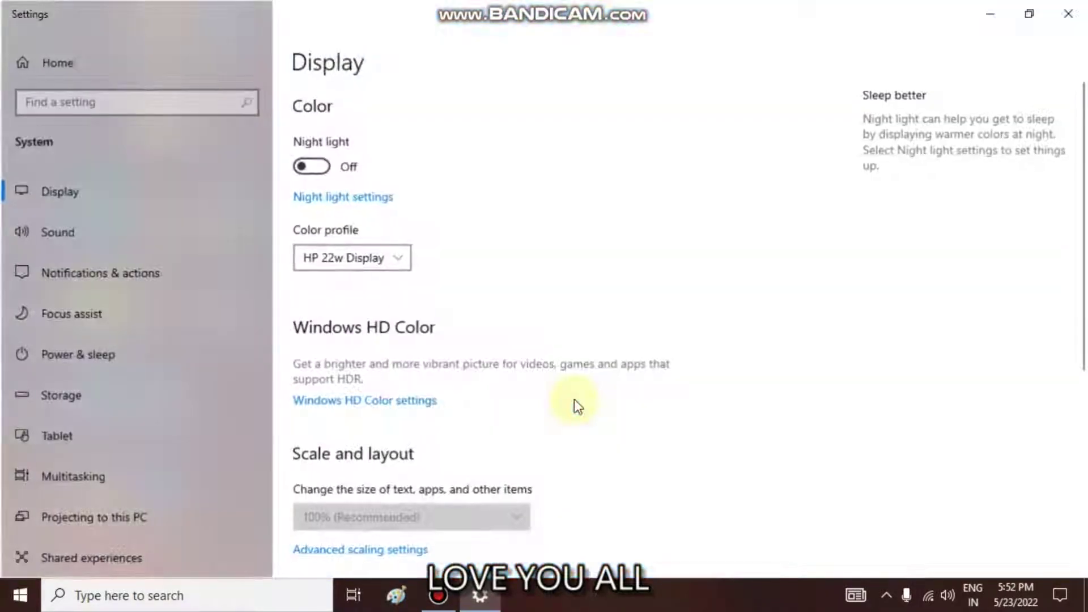
pyautogui.scroll(-5, 536, 357)
pyautogui.scroll(5, 368, 267)
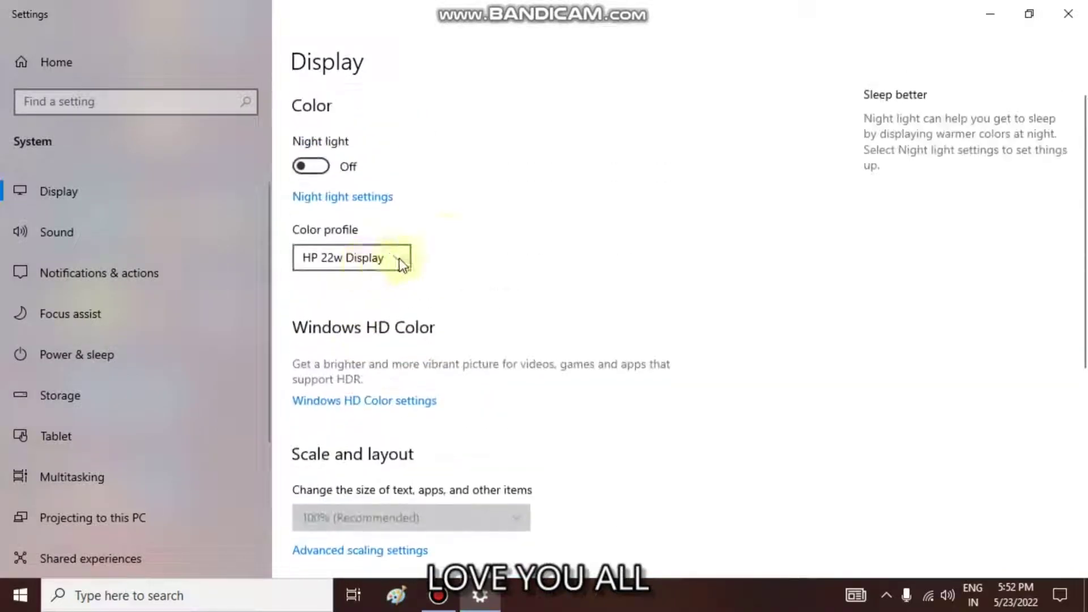
pyautogui.scroll(-6, 577, 407)
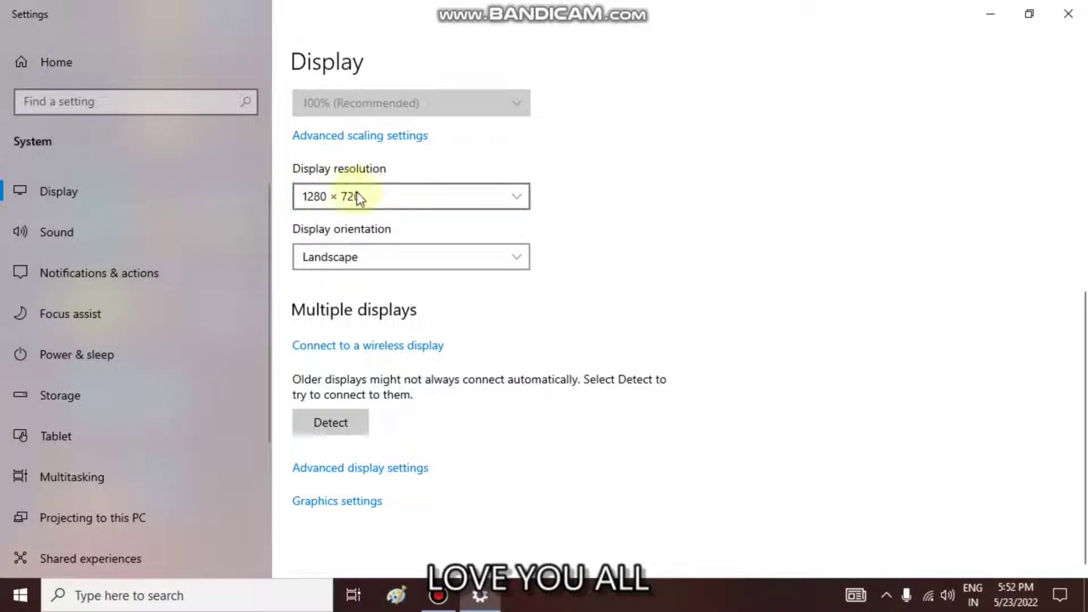
pyautogui.click(415, 197)
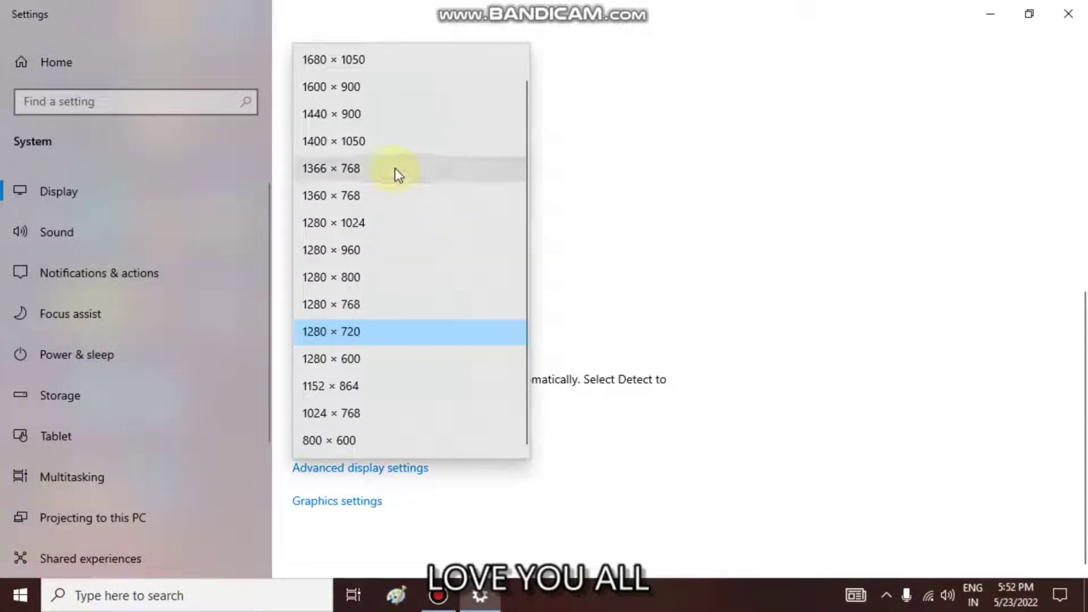
pyautogui.scroll(1, 397, 167)
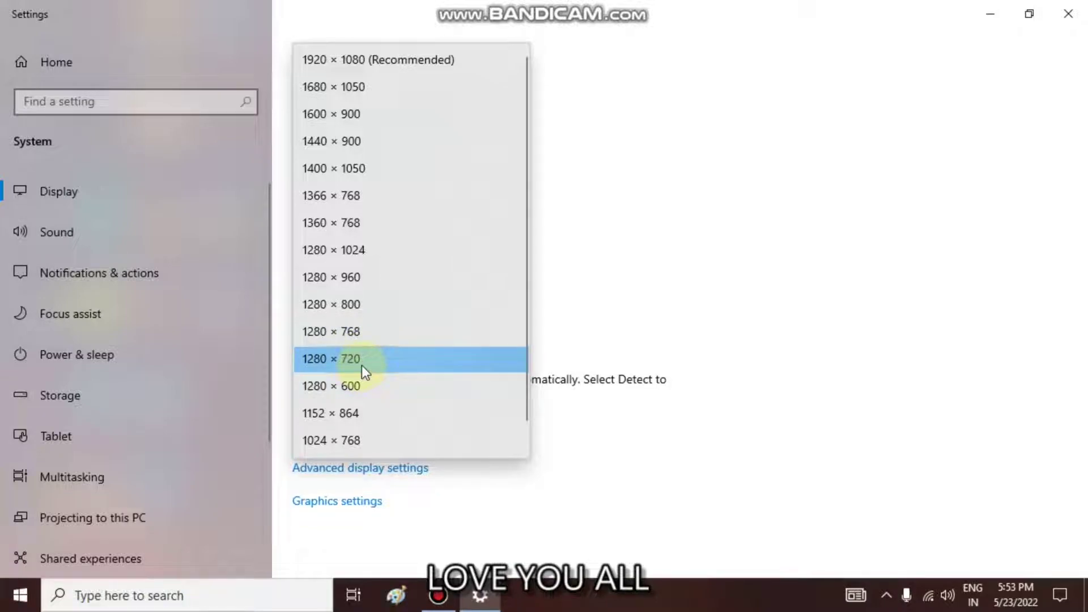
pyautogui.click(394, 363)
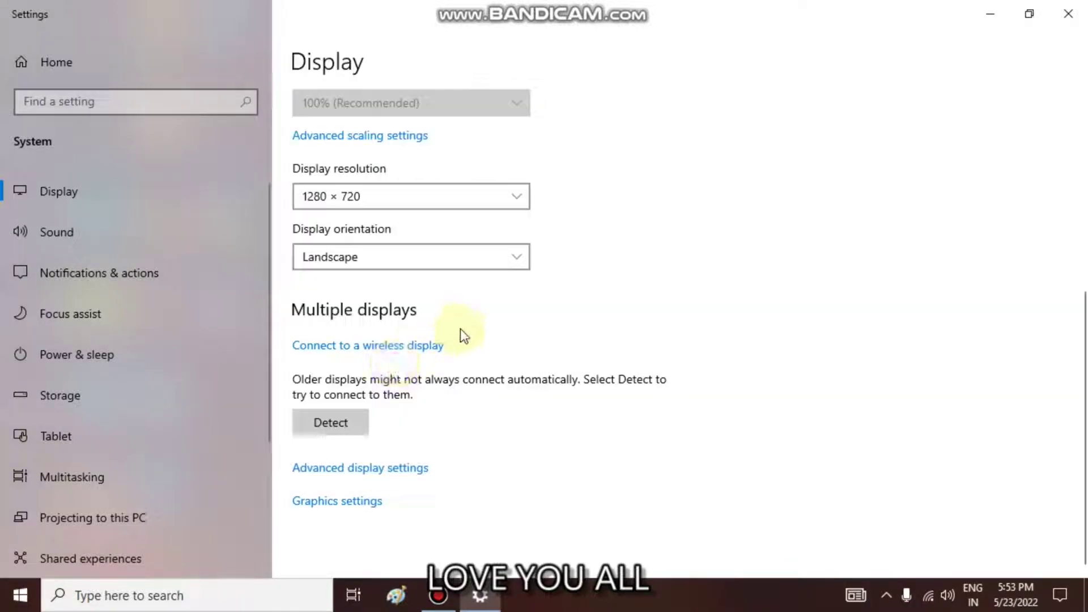
pyautogui.click(1068, 13)
pyautogui.rightClick(537, 99)
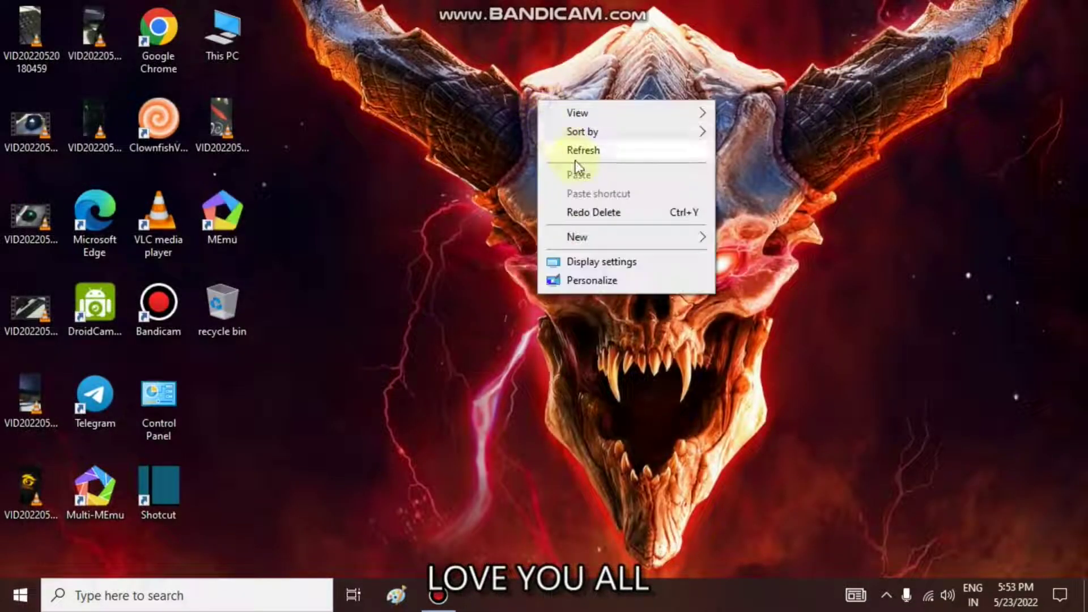
pyautogui.click(576, 154)
pyautogui.rightClick(348, 164)
pyautogui.click(379, 209)
pyautogui.rightClick(377, 204)
pyautogui.click(404, 259)
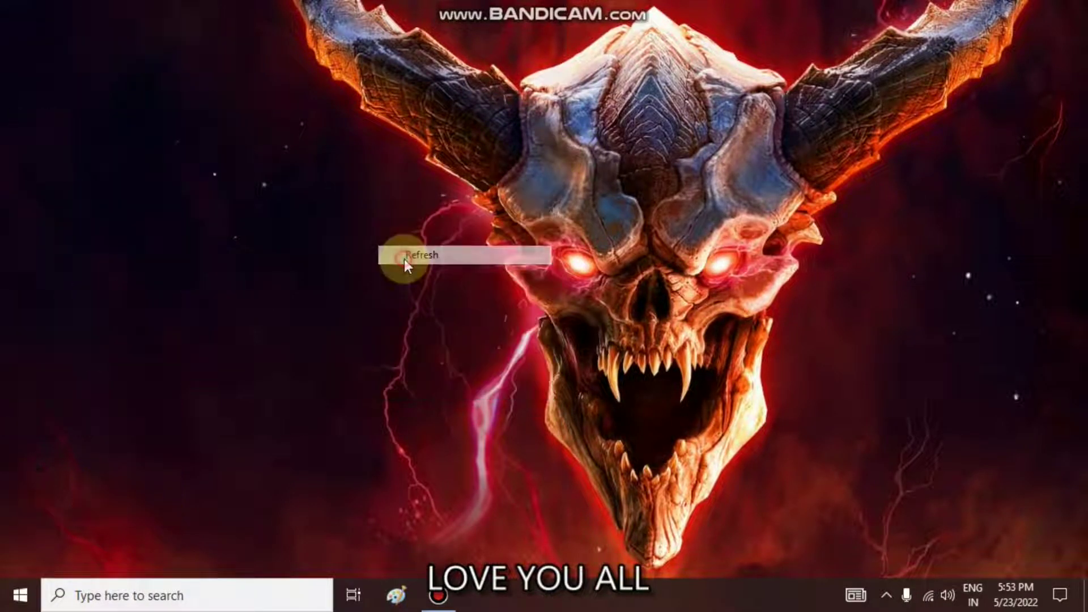
pyautogui.rightClick(385, 237)
pyautogui.click(420, 286)
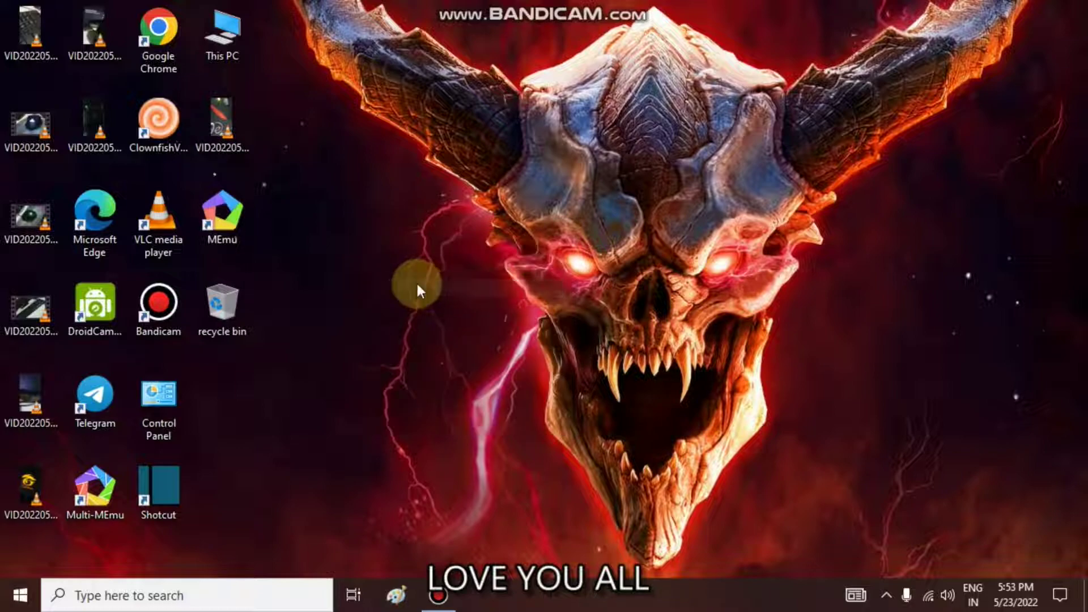
pyautogui.rightClick(376, 247)
pyautogui.click(409, 298)
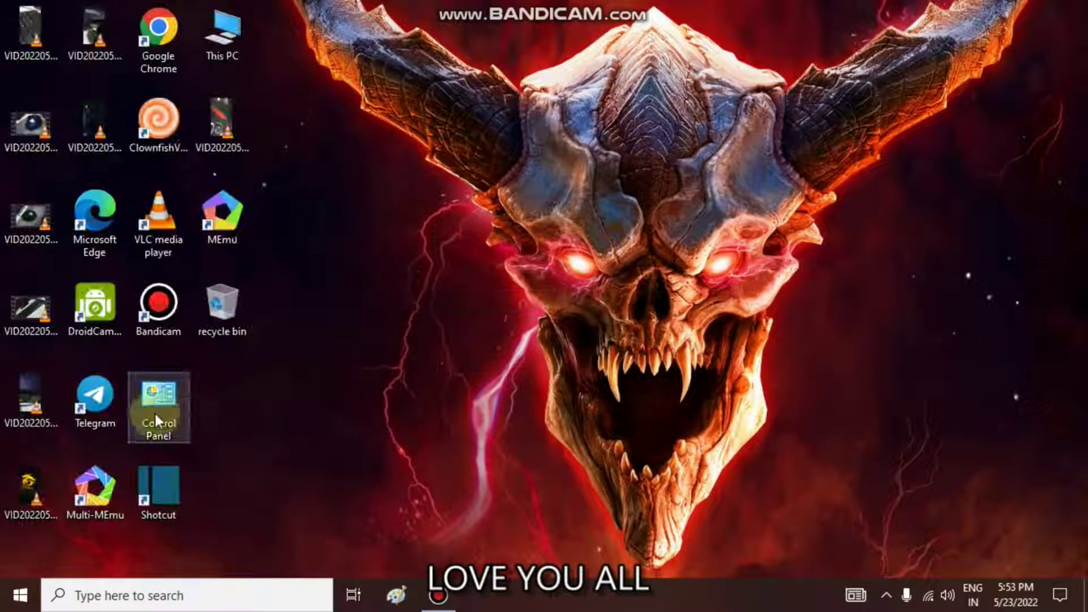
# - Open MEmu's Multiple Instance Manager and move its window clear of the desktop icons
pyautogui.rightClick(461, 250)
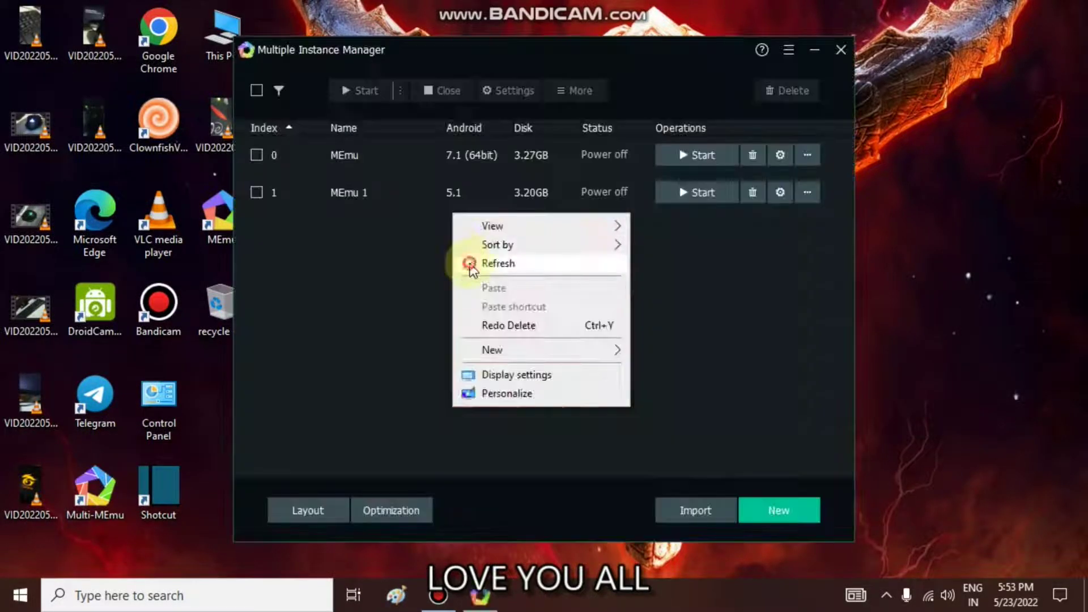
pyautogui.click(473, 262)
pyautogui.moveTo(688, 72); pyautogui.dragTo(783, 62)
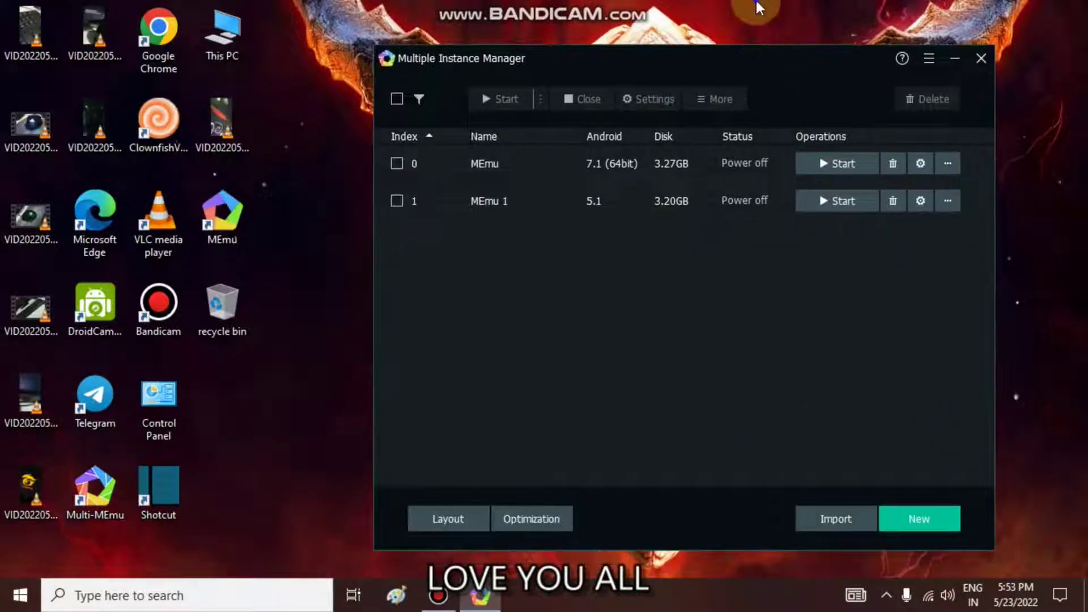
pyautogui.rightClick(757, 2)
pyautogui.click(776, 48)
pyautogui.rightClick(739, 8)
pyautogui.click(765, 51)
pyautogui.moveTo(746, 58); pyautogui.dragTo(658, 17)
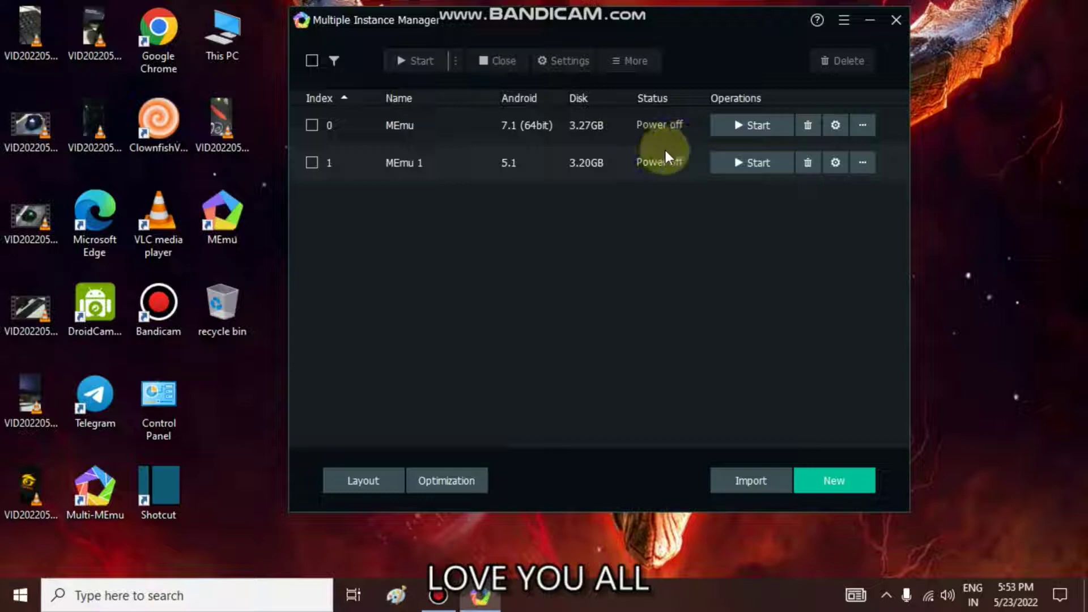
pyautogui.moveTo(691, 56); pyautogui.dragTo(752, 56)
pyautogui.click(934, 58)
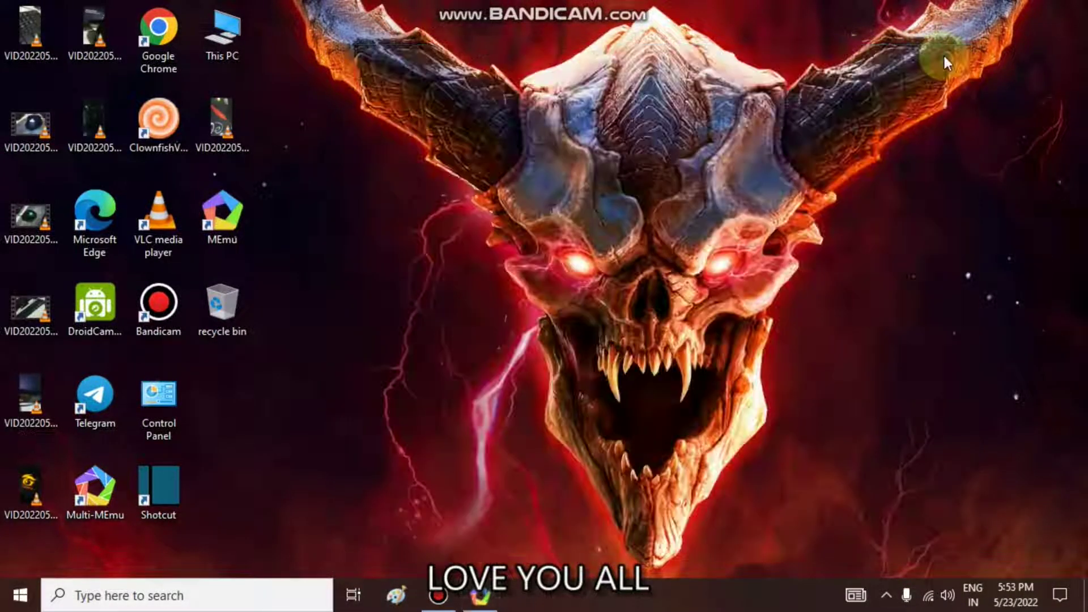
pyautogui.click(440, 599)
pyautogui.click(440, 598)
pyautogui.click(480, 596)
pyautogui.rightClick(1049, 202)
pyautogui.click(1018, 216)
# - Create a new MEmu instance running Android 5.1 (Maintenance version)
pyautogui.moveTo(734, 72); pyautogui.dragTo(702, 66)
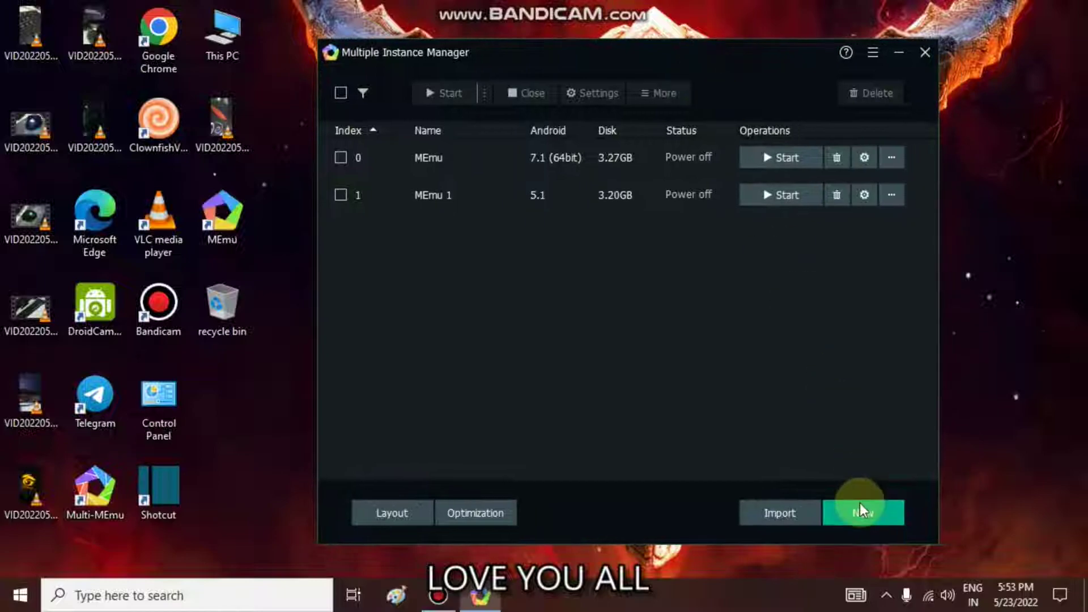
pyautogui.click(859, 504)
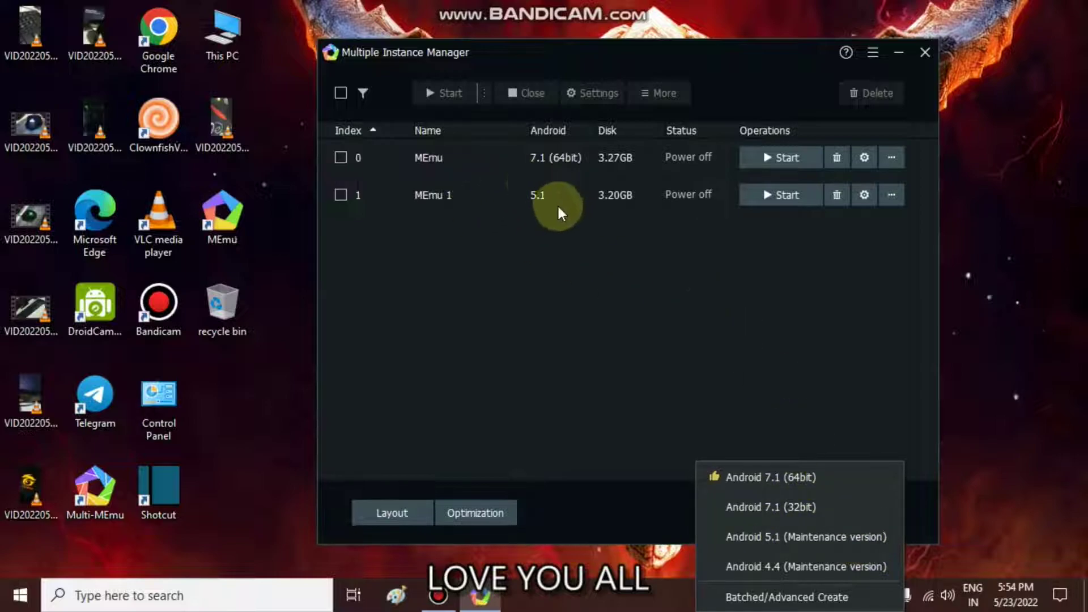
pyautogui.click(755, 537)
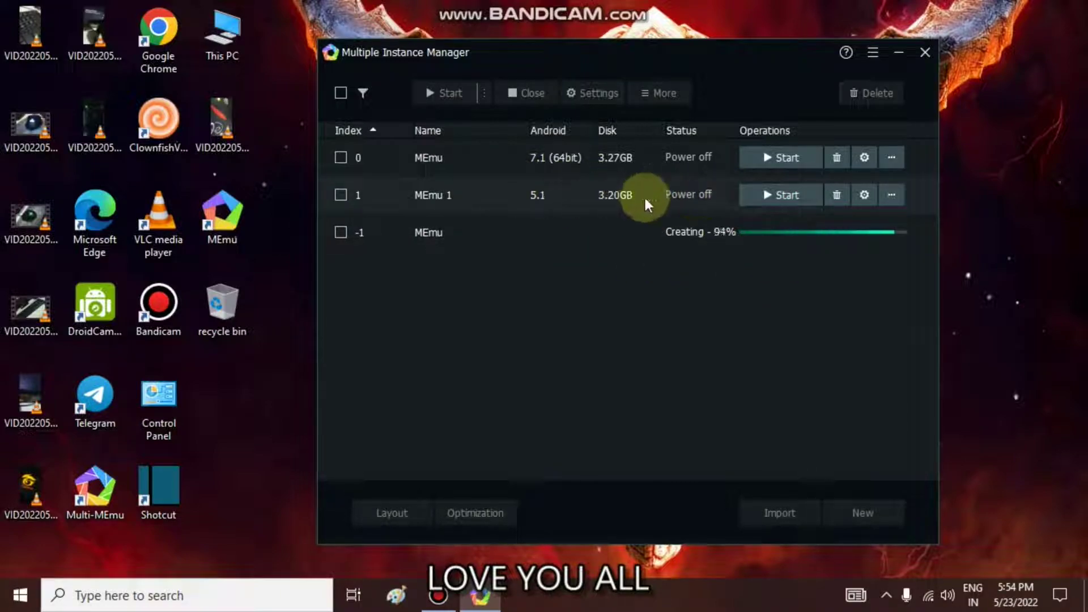
# - Open the system settings of the MEmu 1 instance and customize its performance to 2 CPUs and 3072 MB of RAM
pyautogui.click(862, 195)
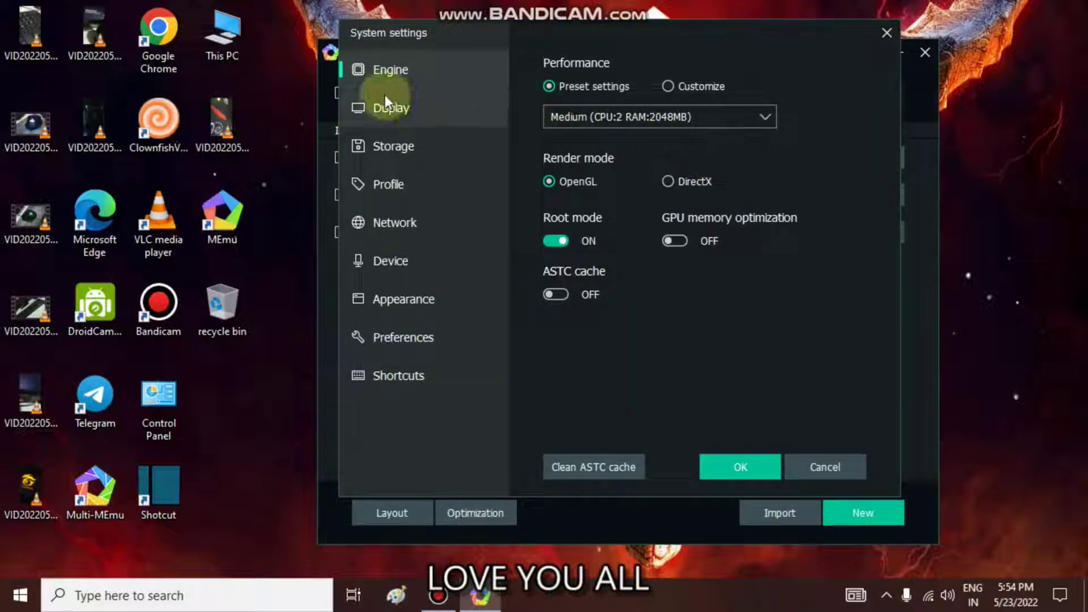
pyautogui.click(580, 117)
pyautogui.click(591, 109)
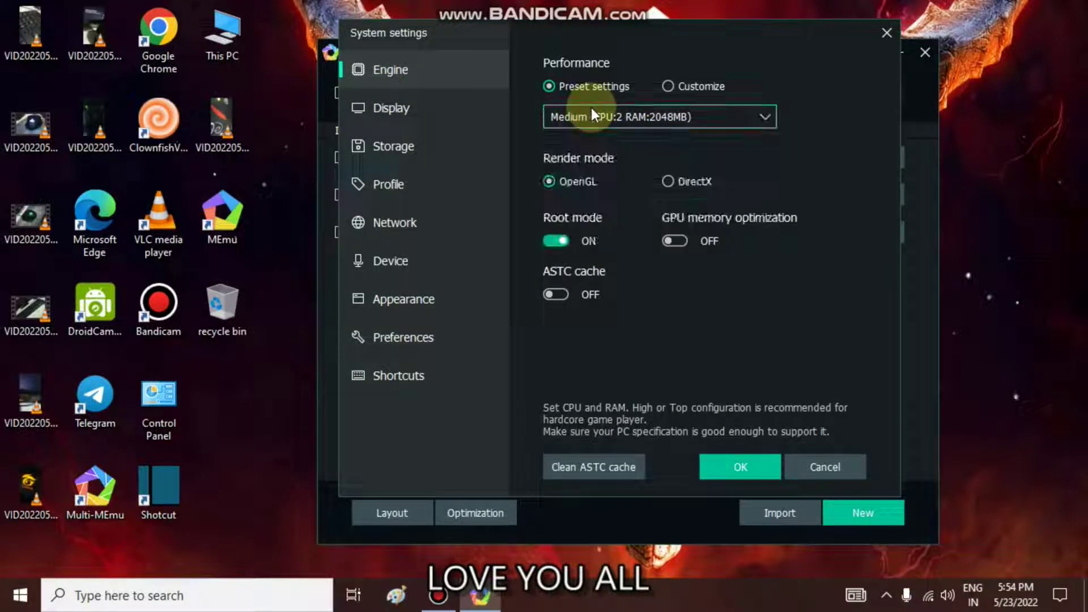
pyautogui.click(651, 111)
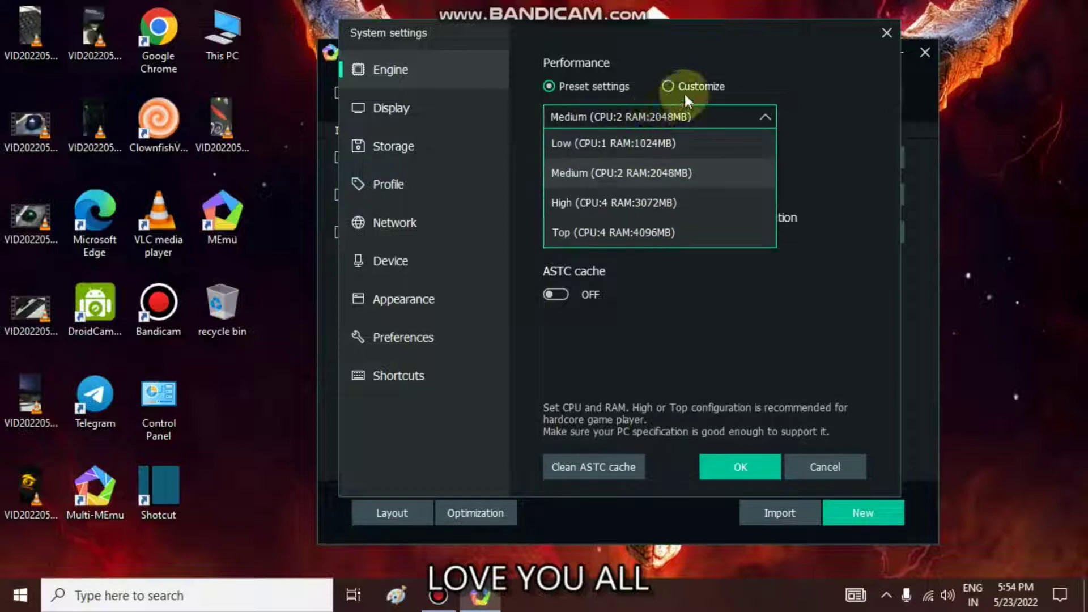
pyautogui.click(633, 113)
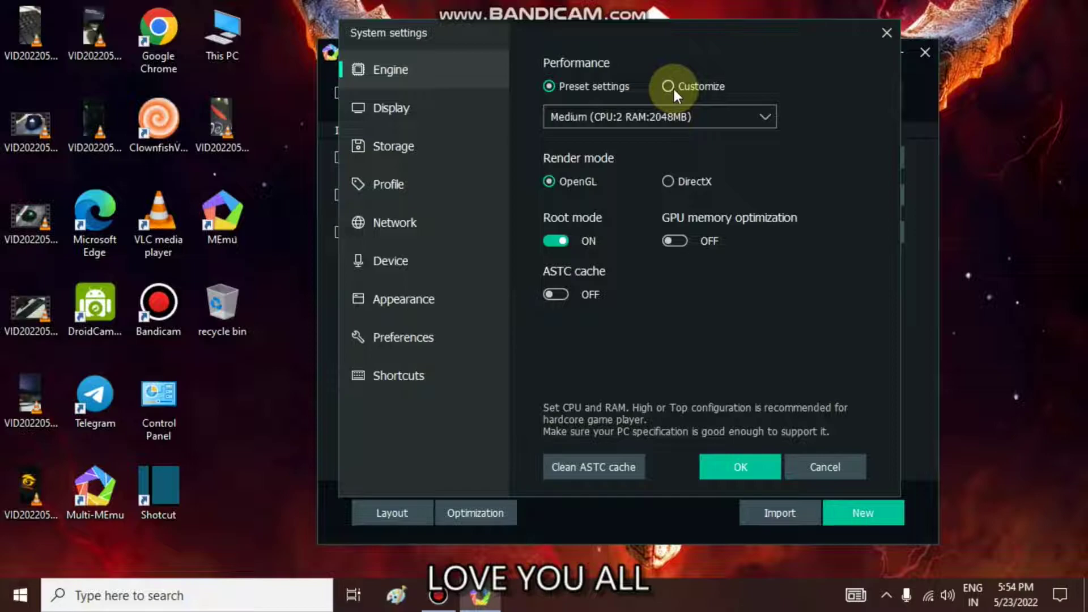
pyautogui.click(702, 86)
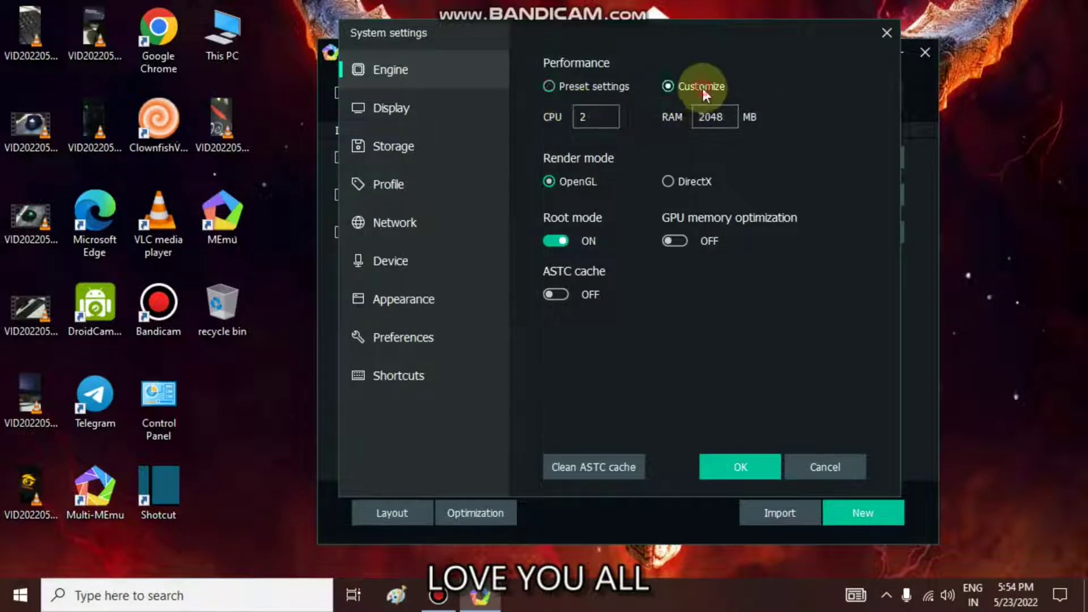
pyautogui.click(595, 116)
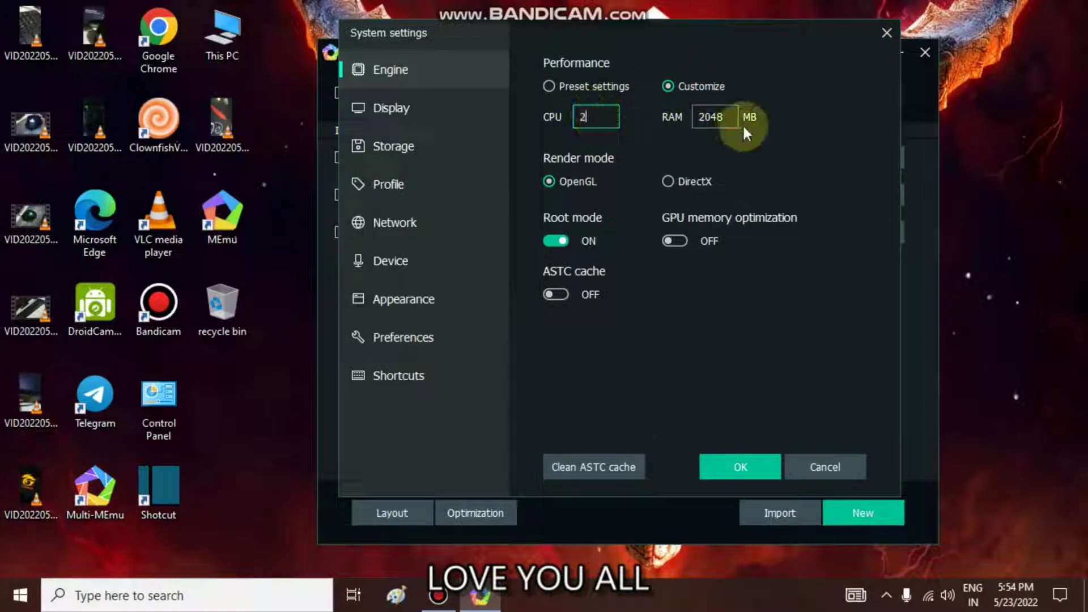
pyautogui.click(716, 115)
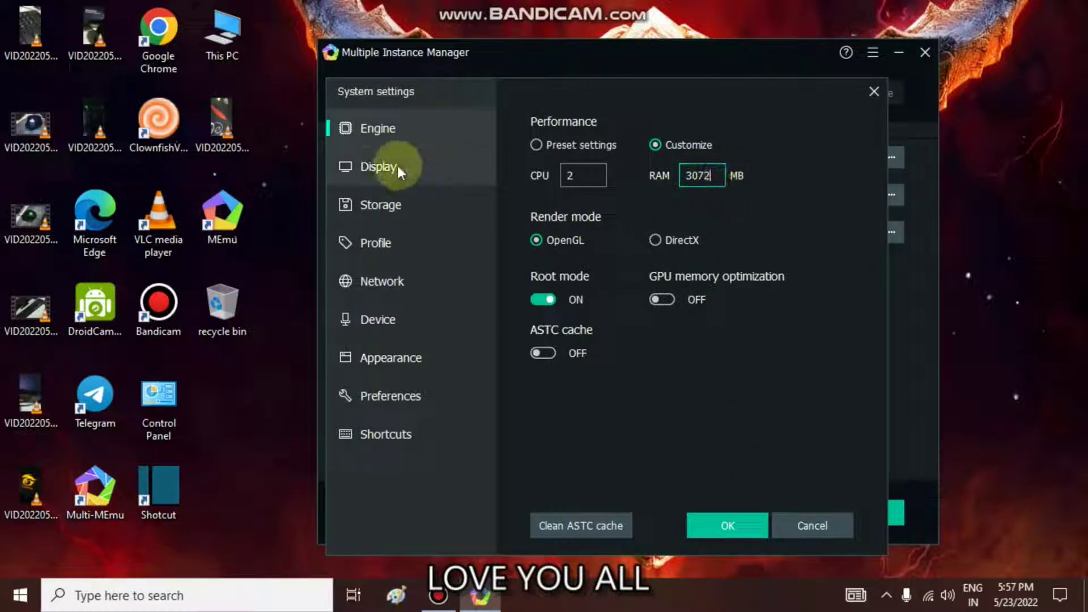
# - Try the DirectX render mode for MEmu 1 and return it to OpenGL
pyautogui.moveTo(555, 226)
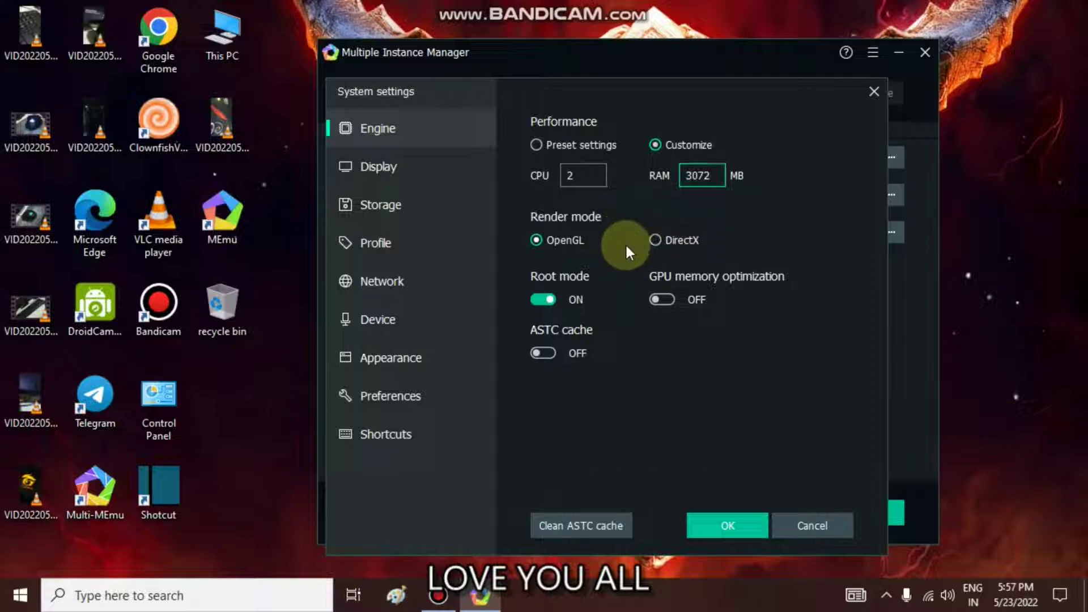
pyautogui.click(655, 240)
pyautogui.click(556, 237)
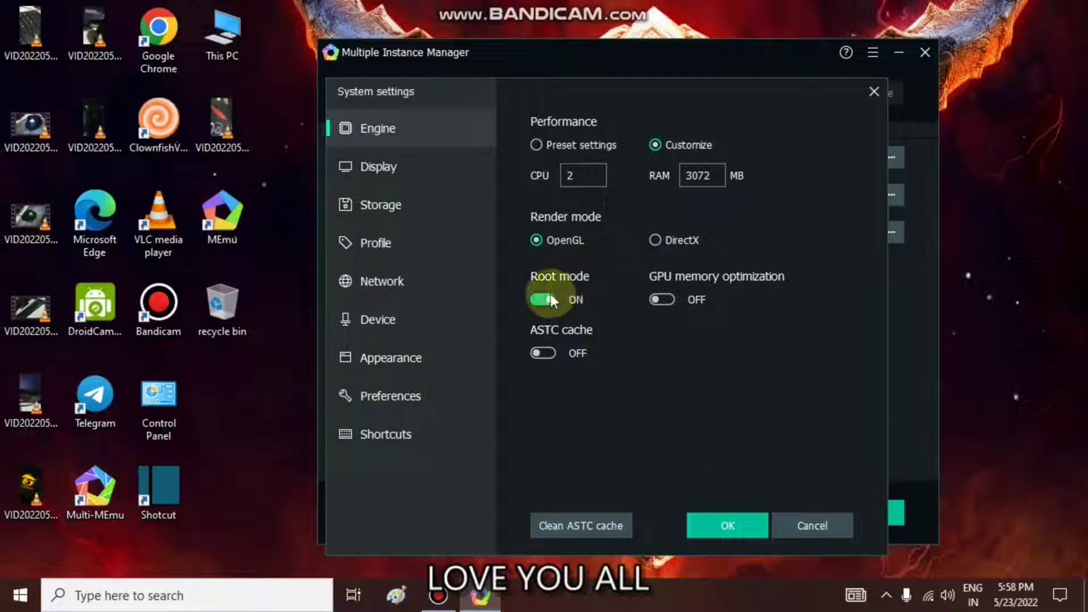
# - Open MEmu's display settings, check the Windows display resolution against them, keep 1280 × 720, and close Windows Settings
pyautogui.click(399, 166)
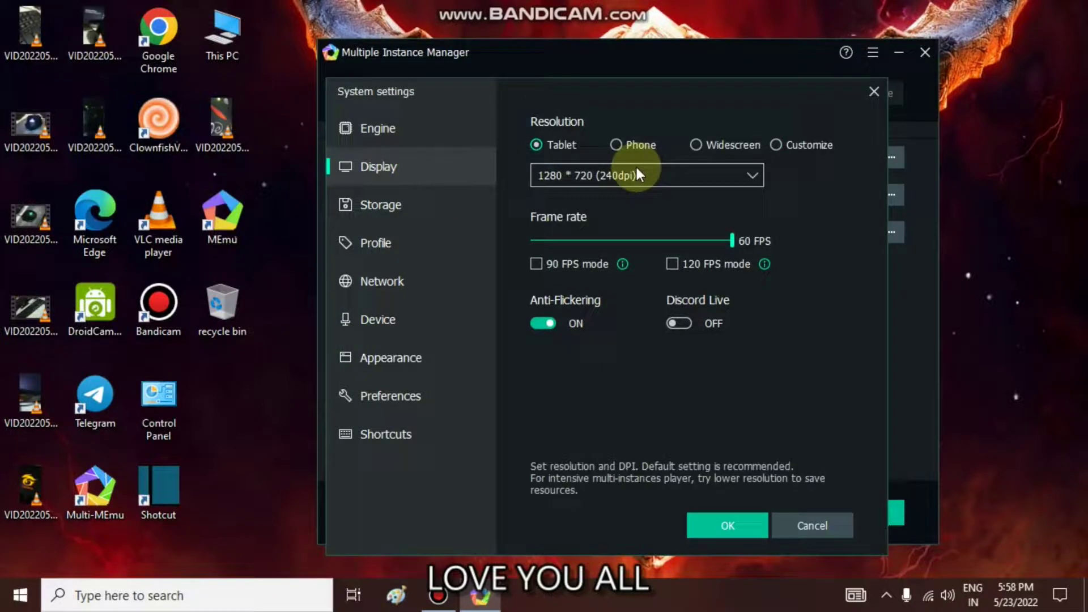
pyautogui.rightClick(1076, 175)
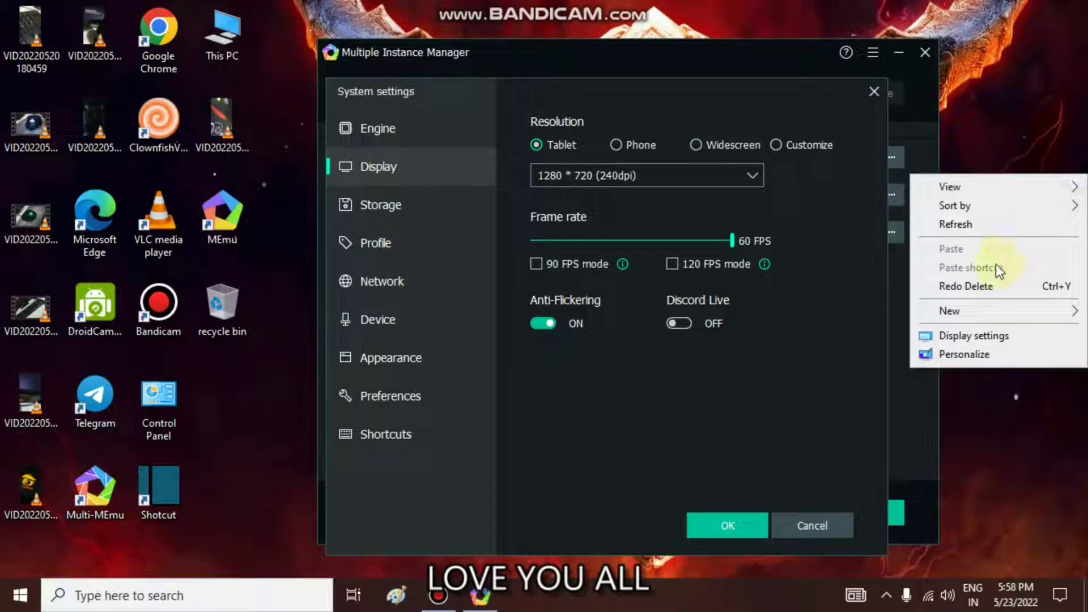
pyautogui.click(963, 336)
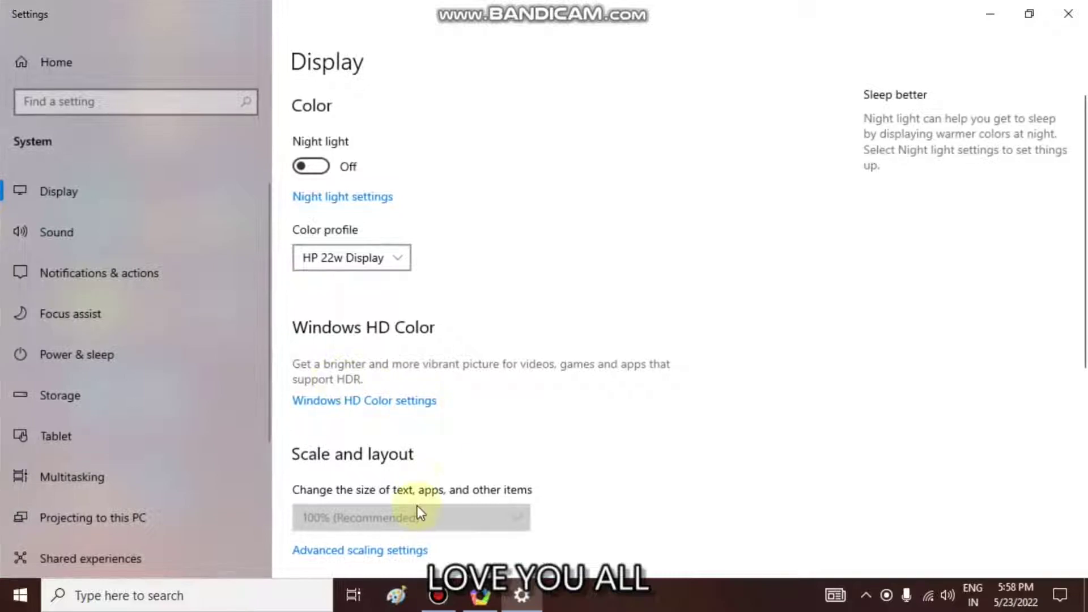
pyautogui.scroll(-5, 417, 505)
pyautogui.click(382, 194)
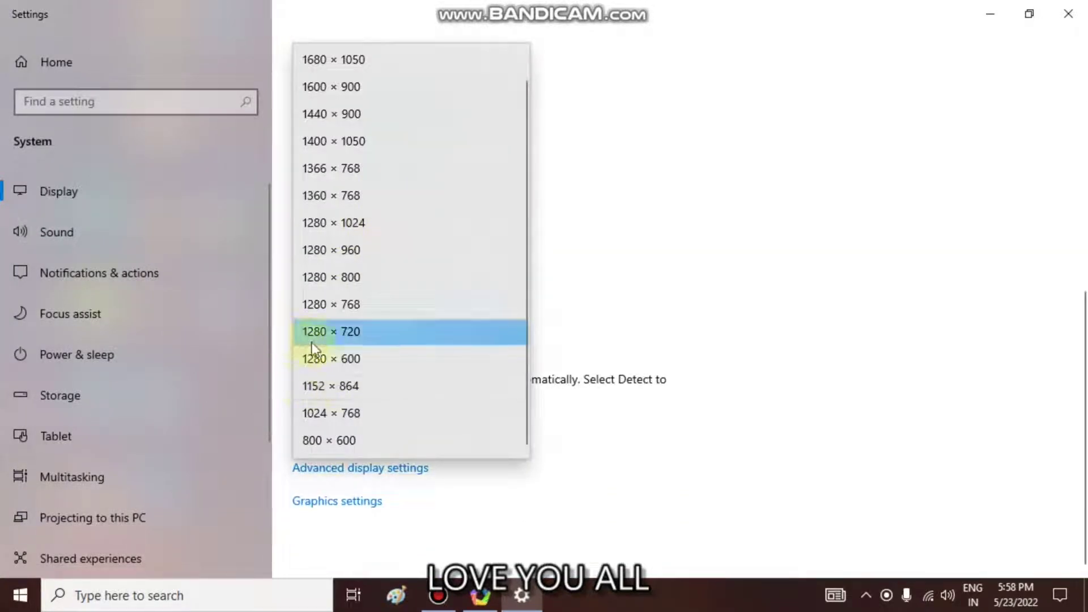
pyautogui.click(413, 331)
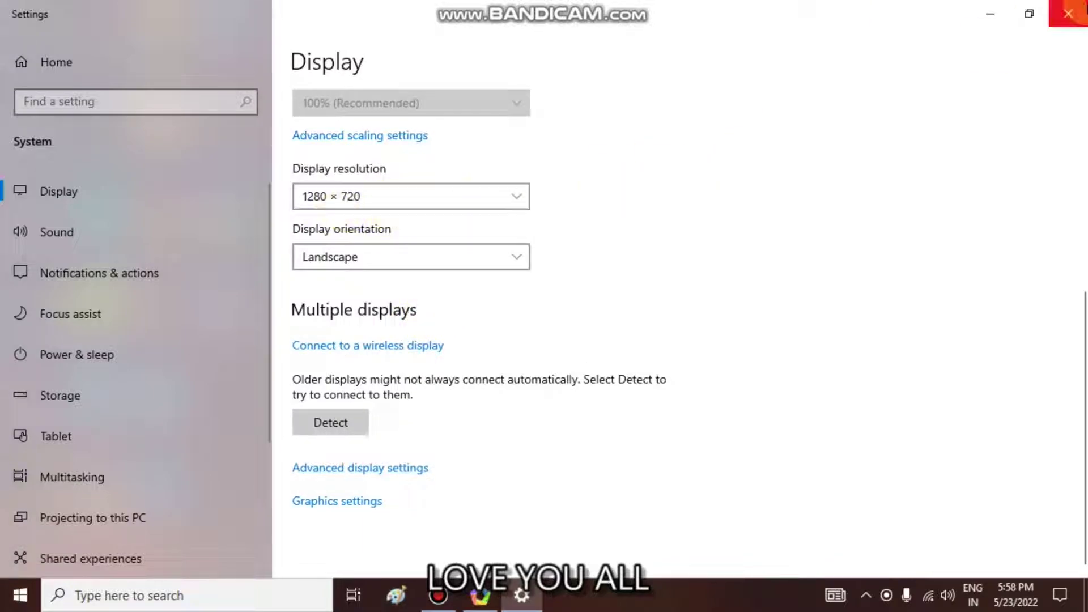
pyautogui.click(1068, 13)
# - Choose the 1280 * 720 (240dpi) tablet resolution for MEmu 1
pyautogui.click(655, 174)
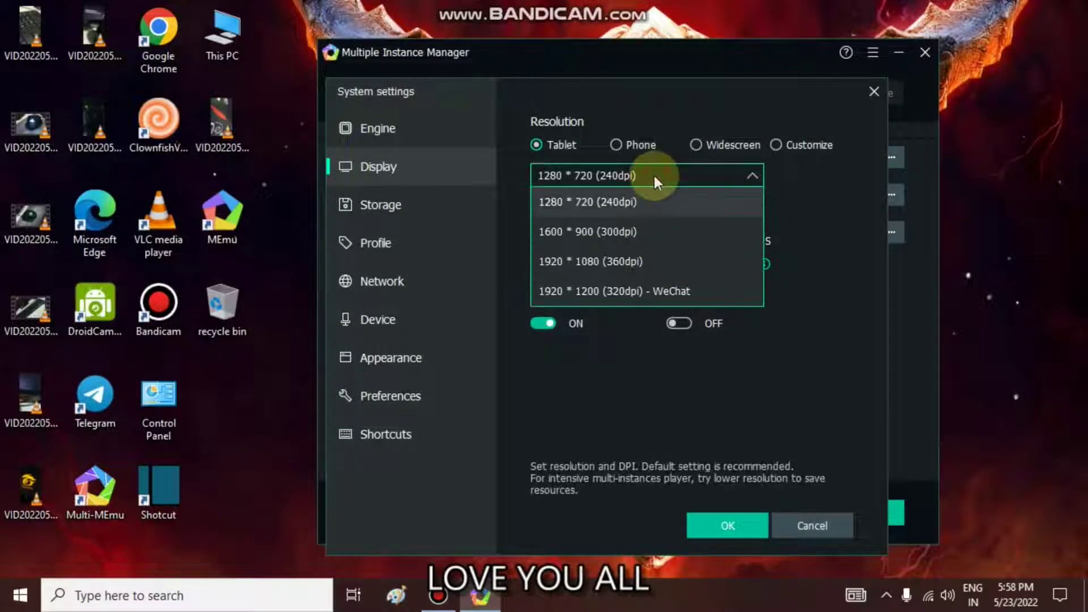
pyautogui.click(651, 170)
pyautogui.click(646, 176)
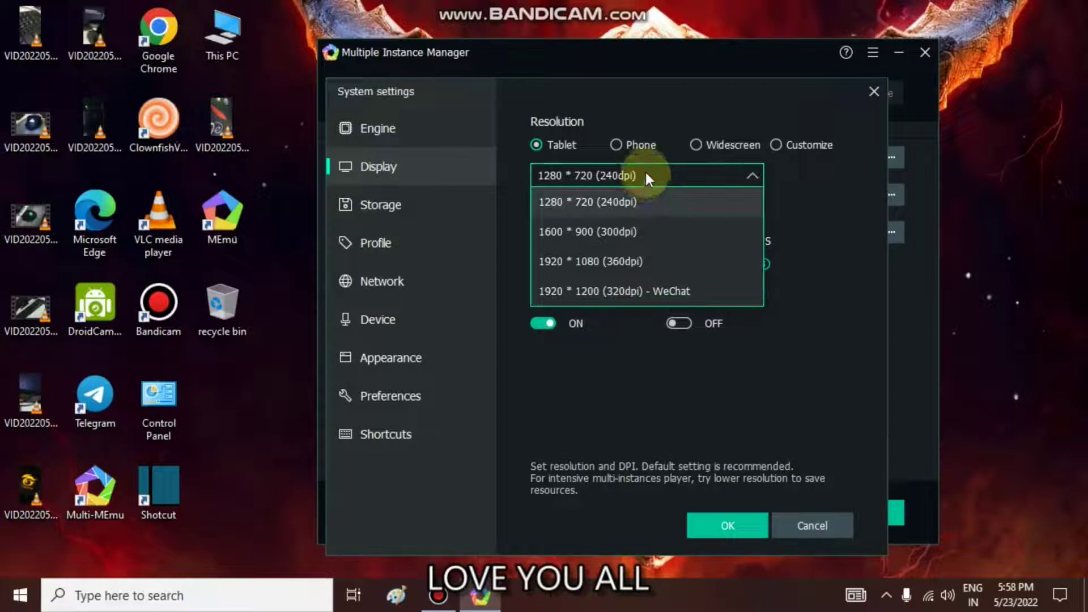
pyautogui.click(641, 202)
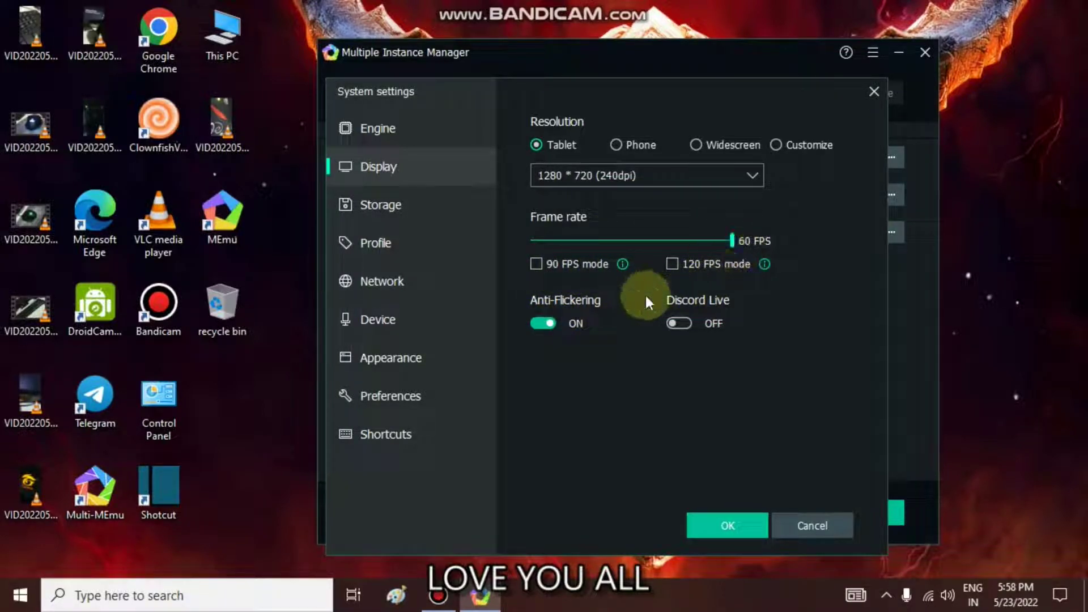
# - Set MEmu 1's manually managed disk to expand to 17 GB and switch its device model to a customized one
pyautogui.click(378, 203)
pyautogui.moveTo(554, 229); pyautogui.dragTo(597, 225)
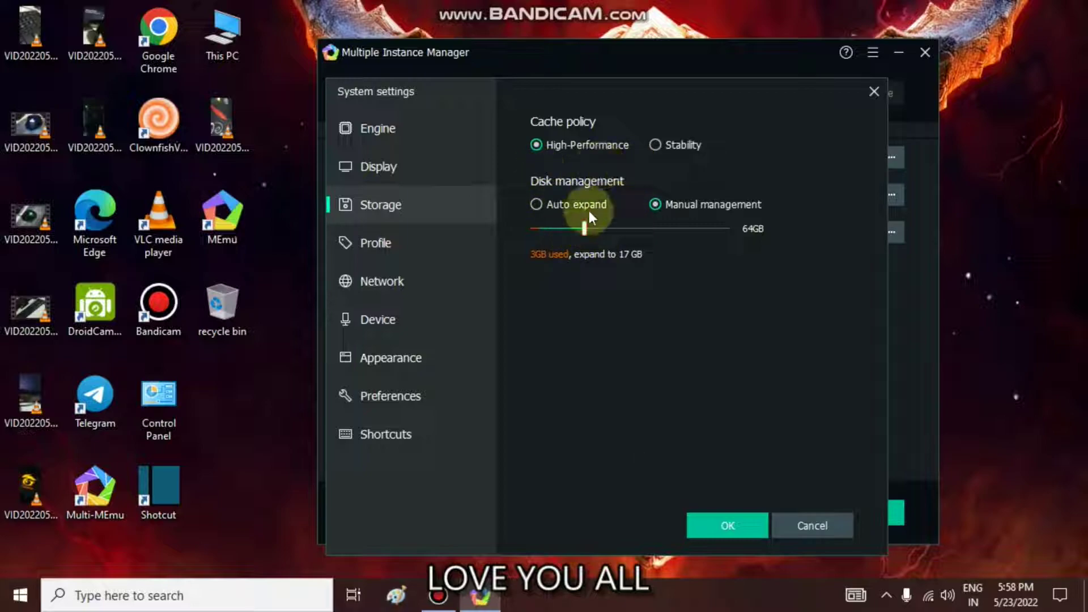
pyautogui.click(394, 244)
pyautogui.click(382, 290)
pyautogui.click(399, 252)
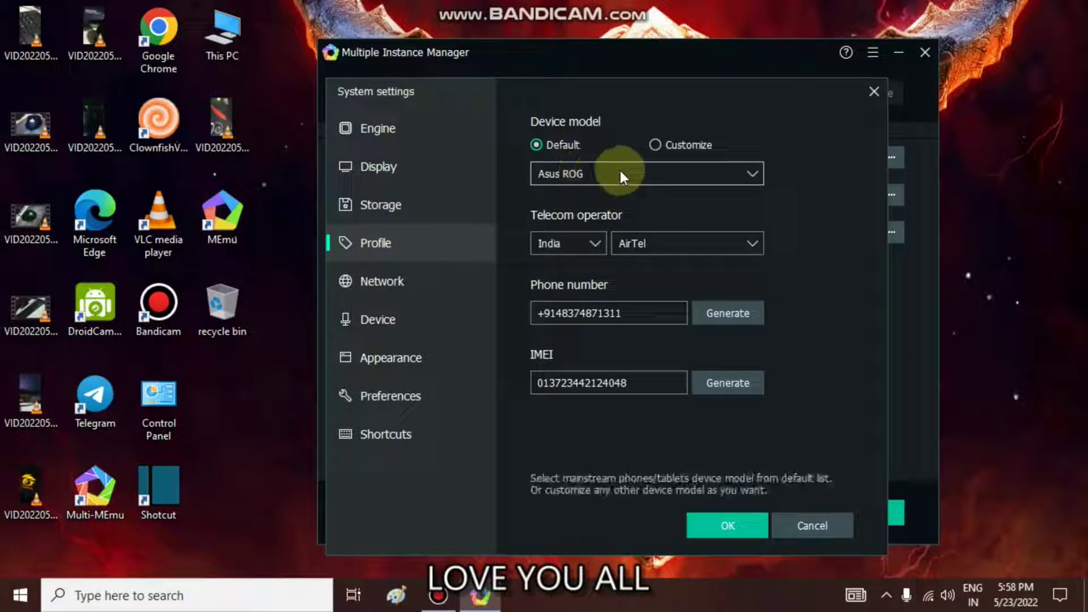
pyautogui.click(675, 145)
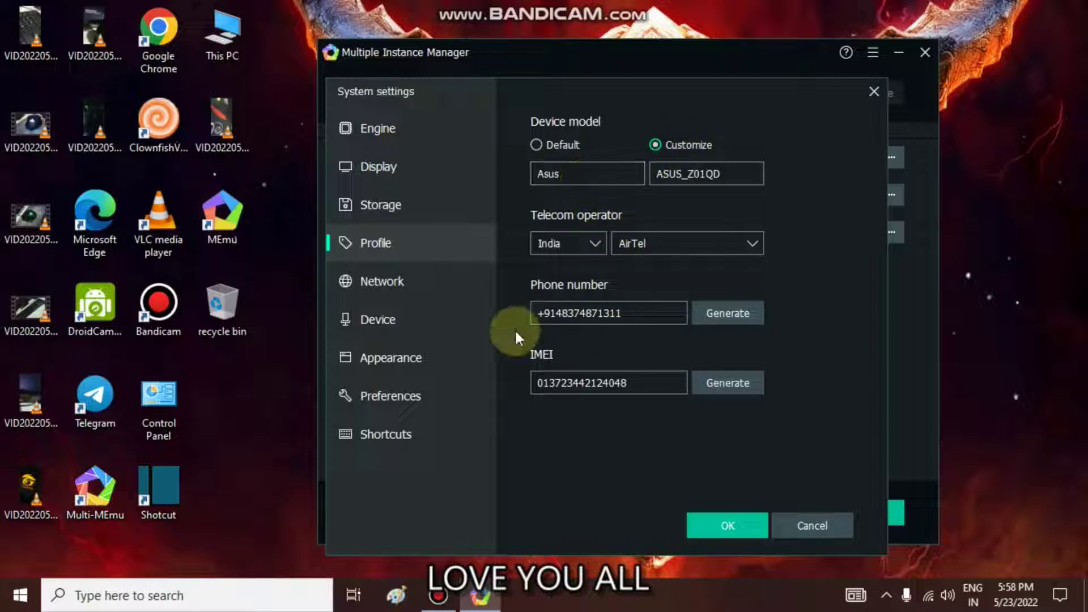
# - Review the network, device, appearance, preferences and shortcut settings, and save the MEmu 1 system settings
pyautogui.click(418, 280)
pyautogui.click(387, 319)
pyautogui.click(387, 358)
pyautogui.click(388, 397)
pyautogui.click(432, 436)
pyautogui.click(733, 528)
# - Start the MEmu 1 instance and minimize both its window and the Multiple Instance Manager
pyautogui.click(715, 322)
pyautogui.click(770, 196)
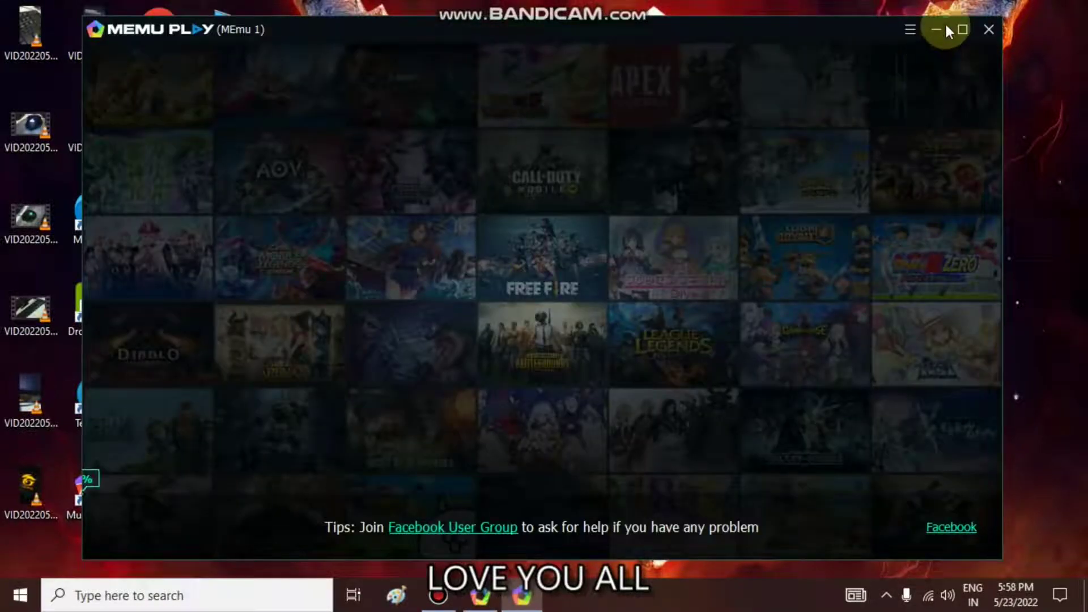
pyautogui.click(944, 29)
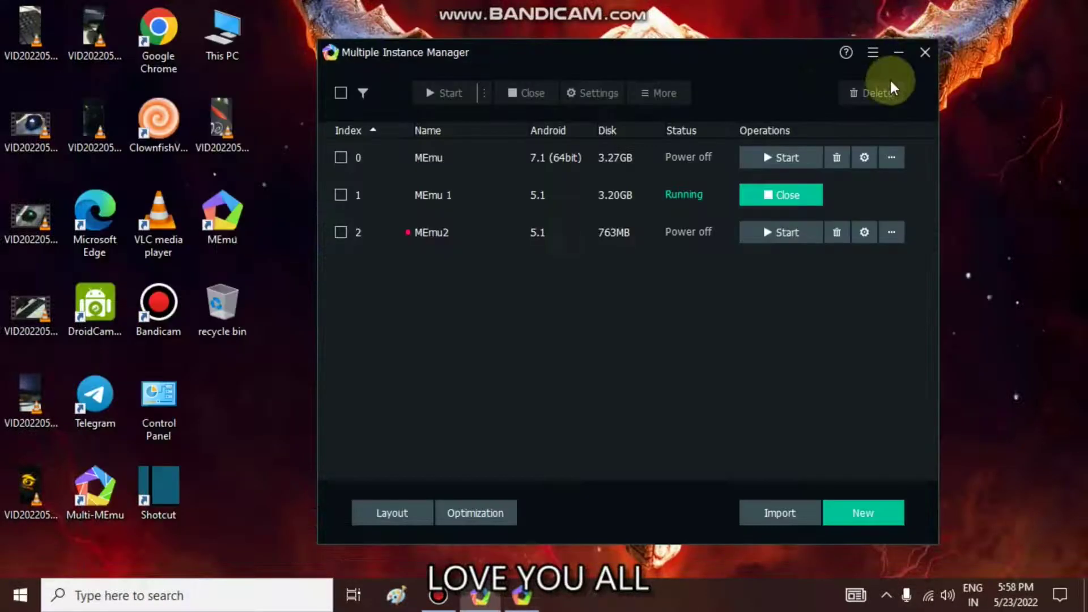
pyautogui.click(902, 53)
# - Refresh the desktop and bring the MEmu 1 emulator window back to the front
pyautogui.rightClick(911, 60)
pyautogui.click(923, 111)
pyautogui.rightClick(909, 112)
pyautogui.click(942, 165)
pyautogui.click(480, 595)
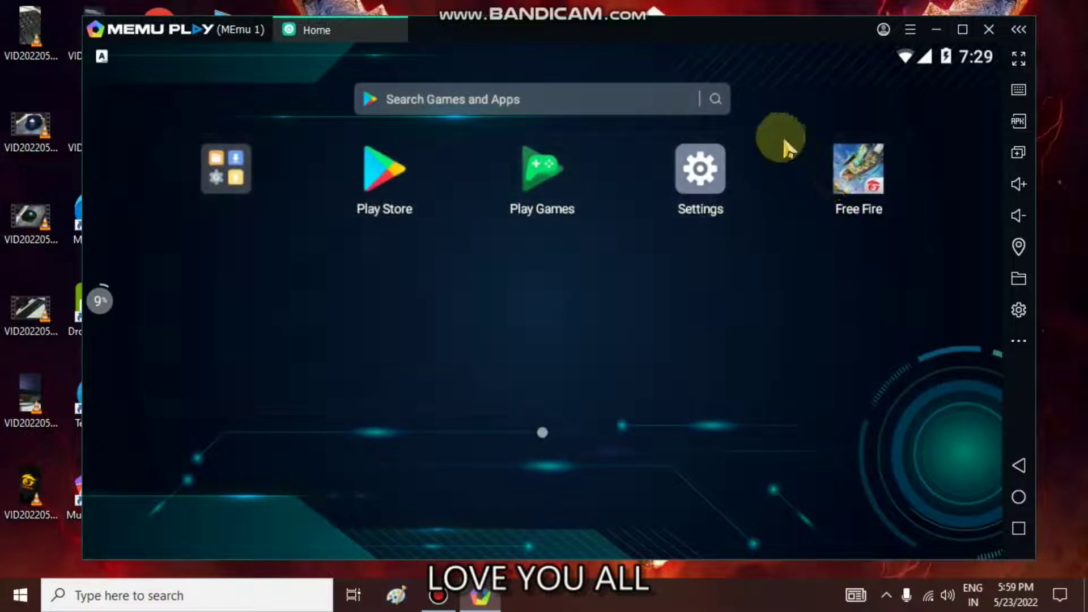
# - Launch Free Fire in the emulator and refresh the desktop repeatedly while the game loads
pyautogui.click(818, 162)
pyautogui.rightClick(771, 12)
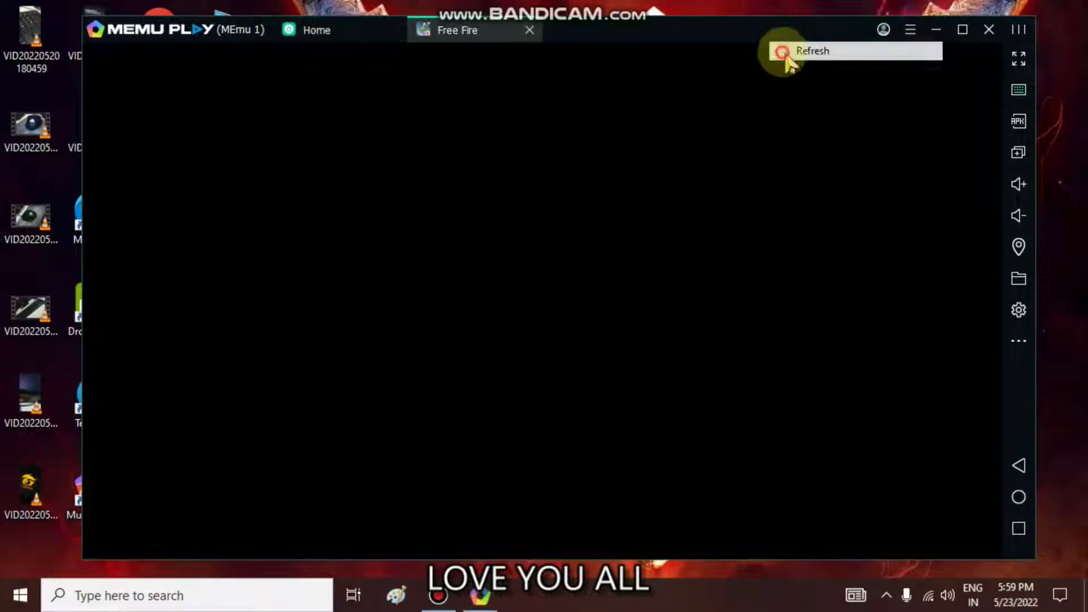
pyautogui.click(771, 51)
pyautogui.rightClick(750, 4)
pyautogui.click(778, 52)
pyautogui.rightClick(740, 6)
pyautogui.click(772, 52)
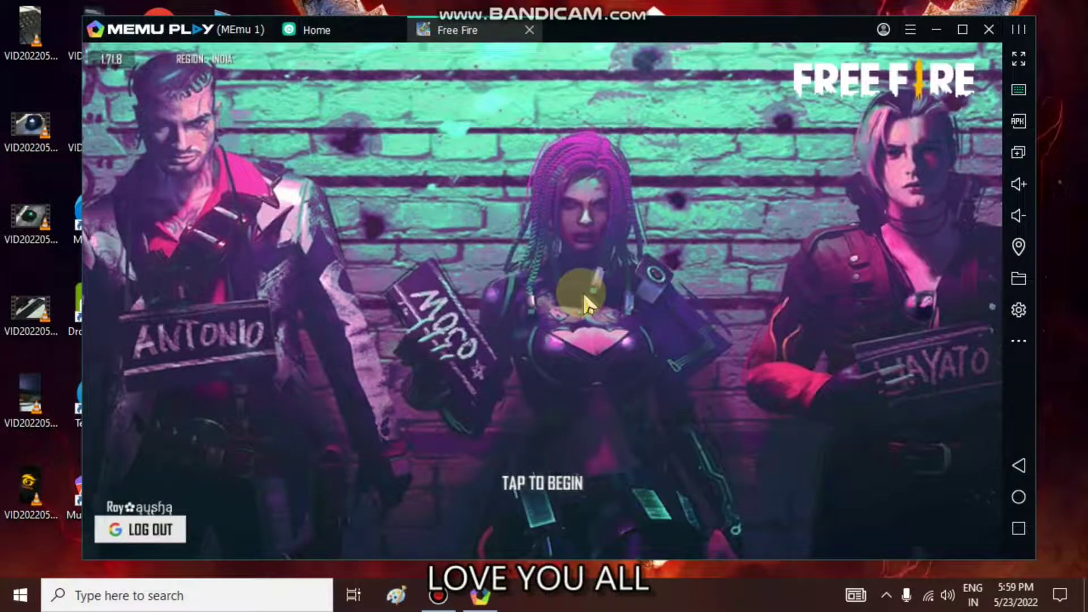
# - Enter the Free Fire lobby and pause the Costume/Collection Pack download in the Download Center
pyautogui.click(578, 366)
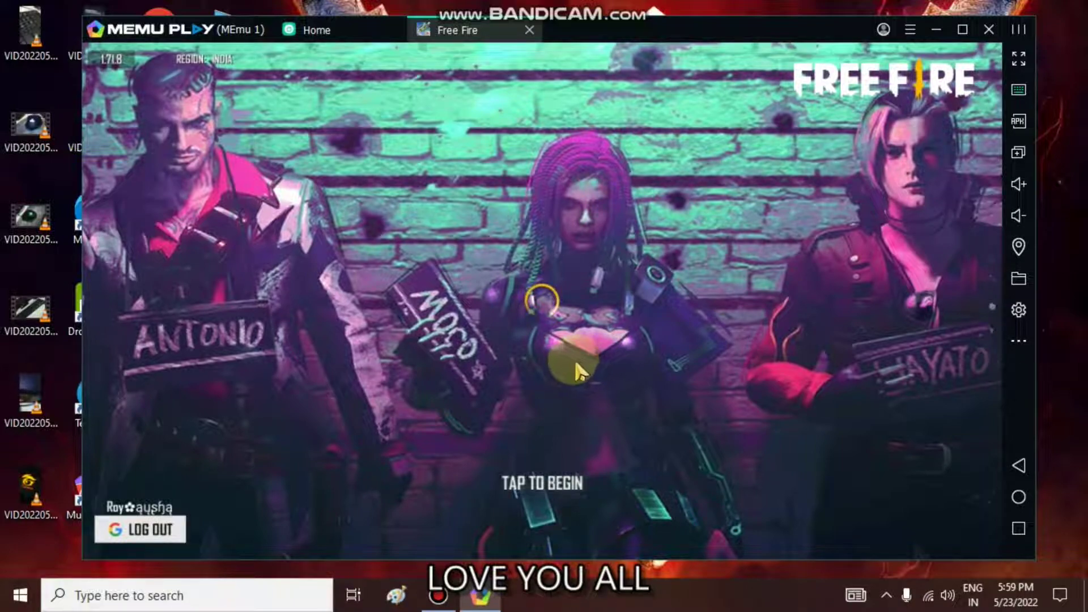
pyautogui.click(570, 359)
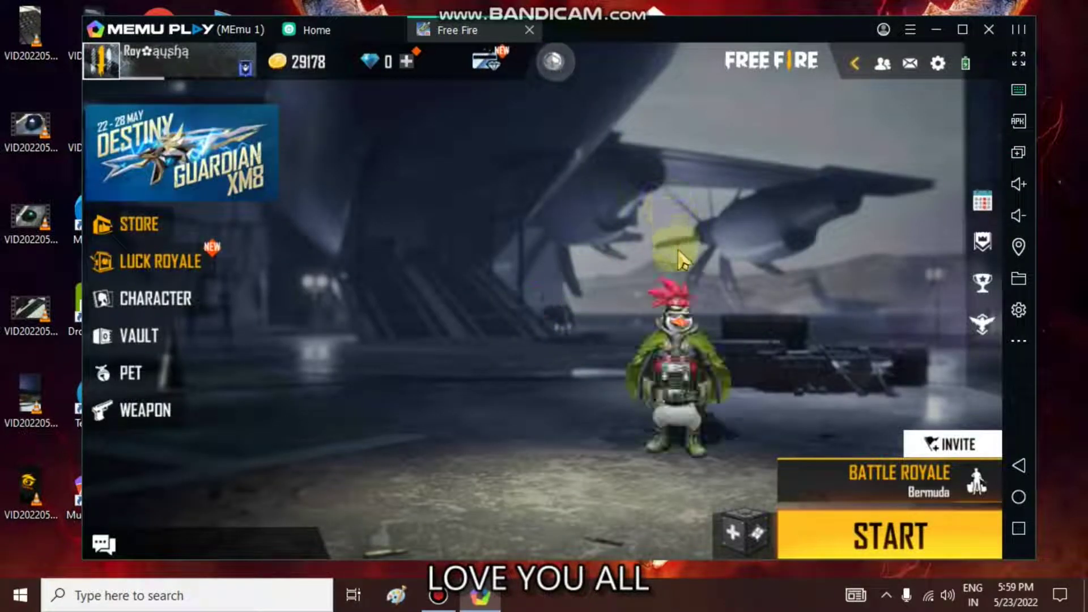
pyautogui.click(552, 62)
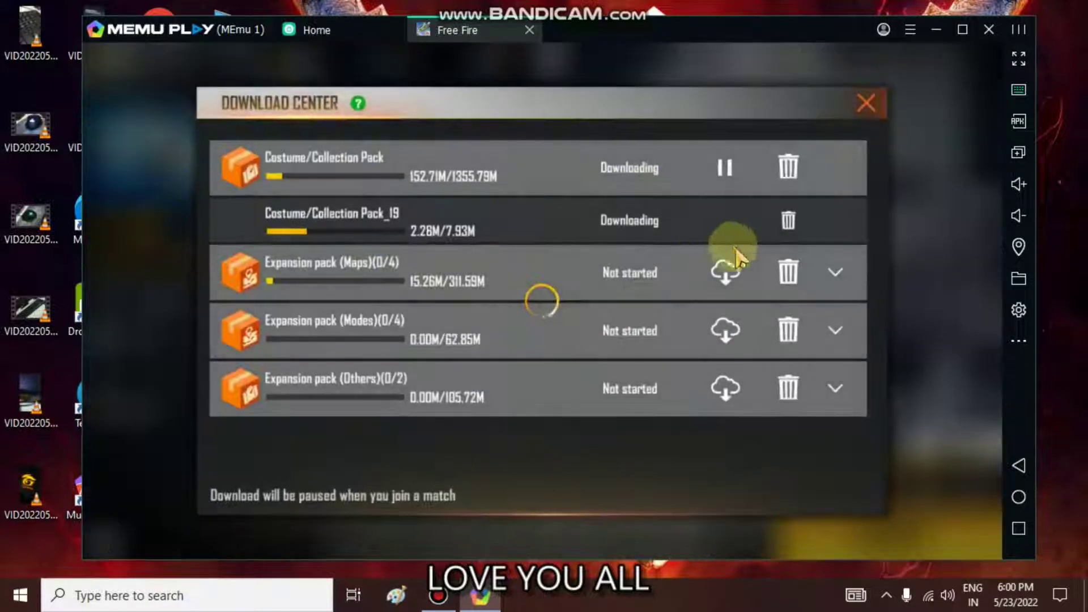
pyautogui.click(735, 179)
pyautogui.click(864, 104)
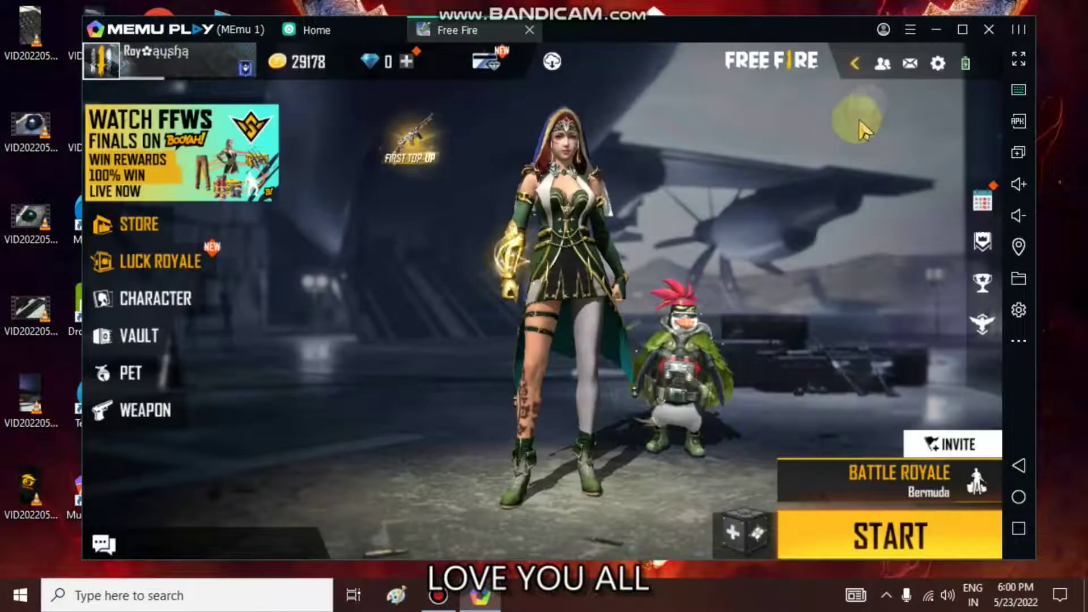
# - Choose Lone Wolf on Iron Cage as the game mode
pyautogui.click(789, 469)
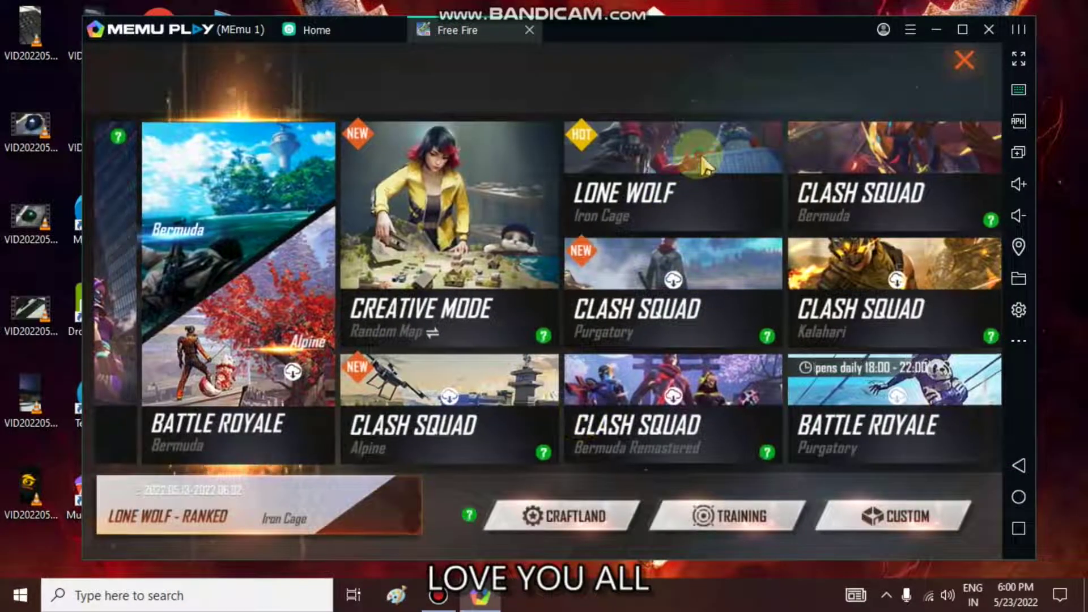
pyautogui.click(728, 224)
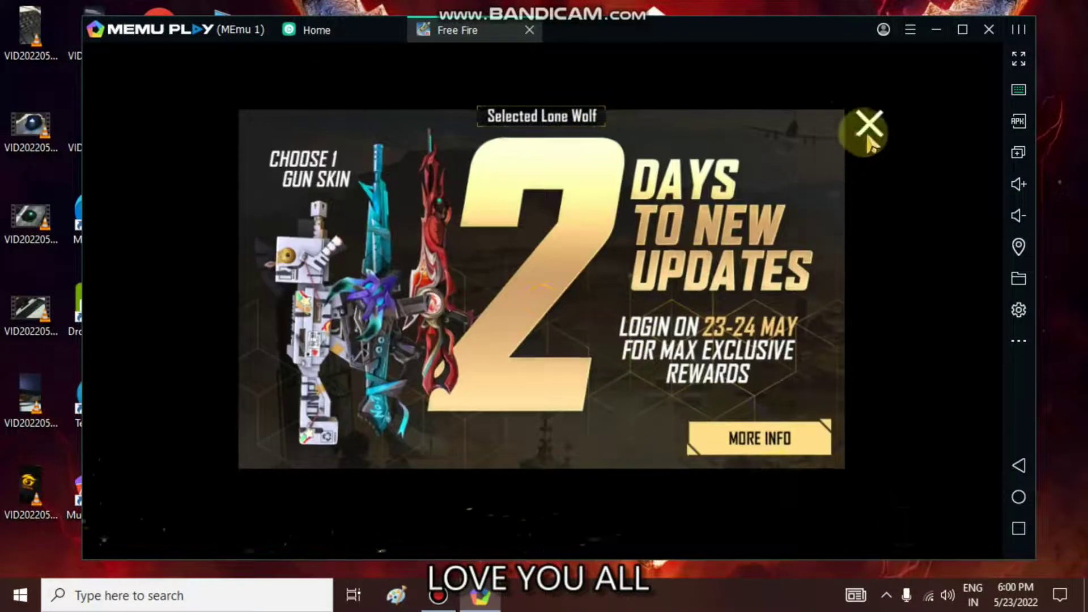
# - Close the update announcement and start matchmaking for Lone Wolf on Iron Cage
pyautogui.click(868, 123)
pyautogui.press('space')
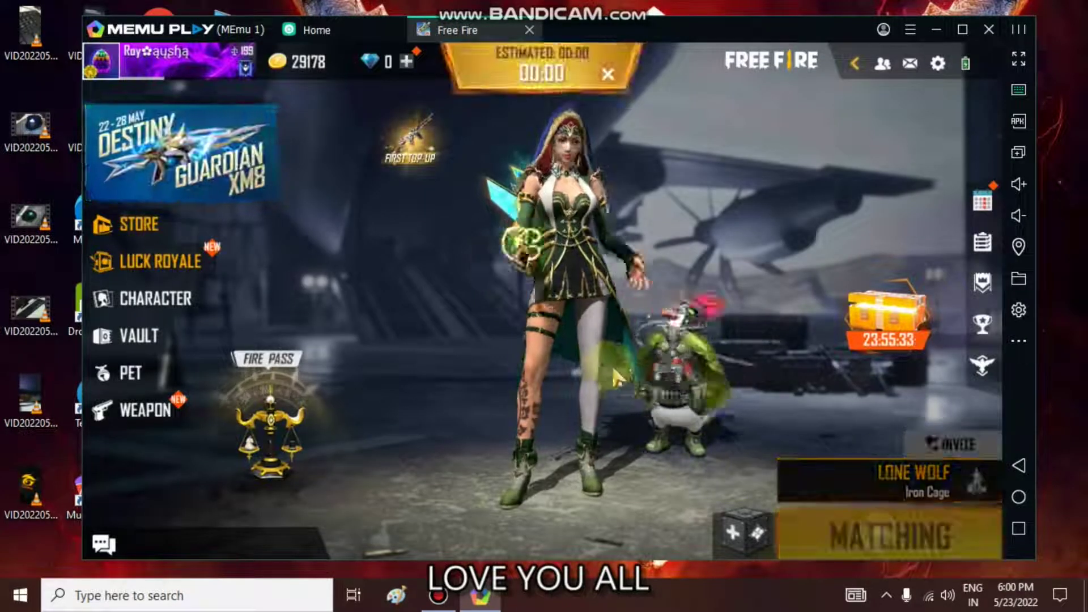
# - Refresh the desktop repeatedly while the Lone Wolf match loads
pyautogui.rightClick(712, 2)
pyautogui.click(737, 50)
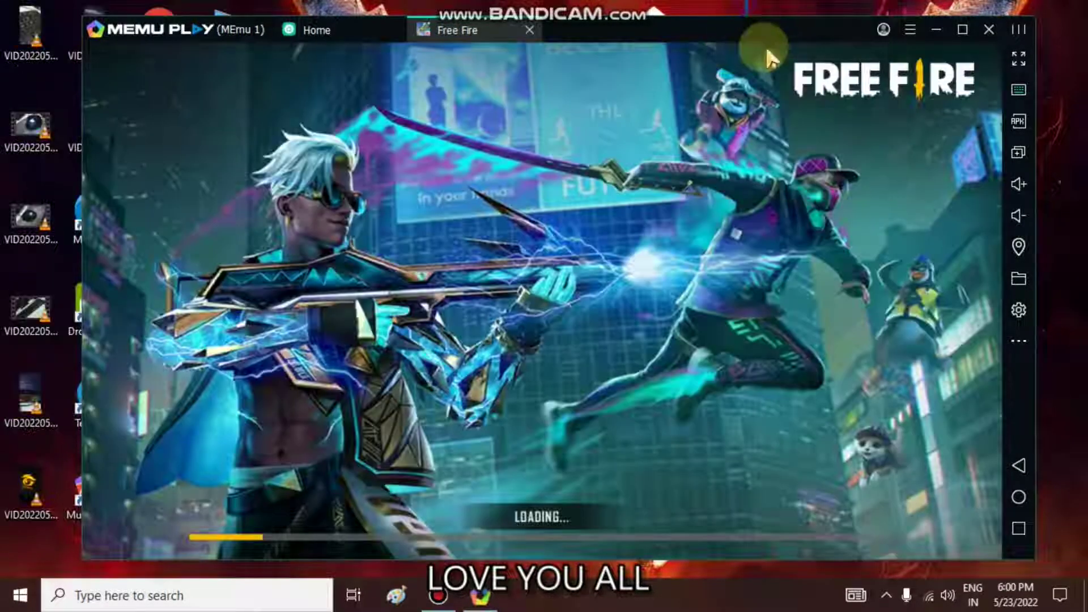
pyautogui.rightClick(749, 5)
pyautogui.click(768, 50)
pyautogui.rightClick(721, 3)
pyautogui.click(749, 53)
pyautogui.rightClick(716, 5)
pyautogui.click(734, 53)
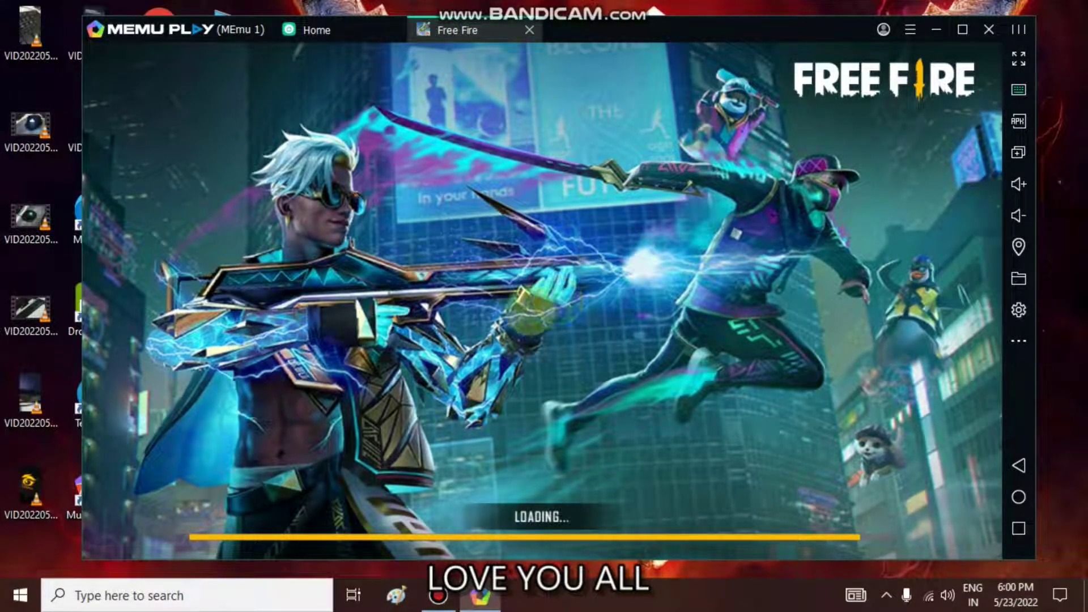
# - Dismiss the weapon selection windows and switch the emulator to full screen
pyautogui.click(540, 301)
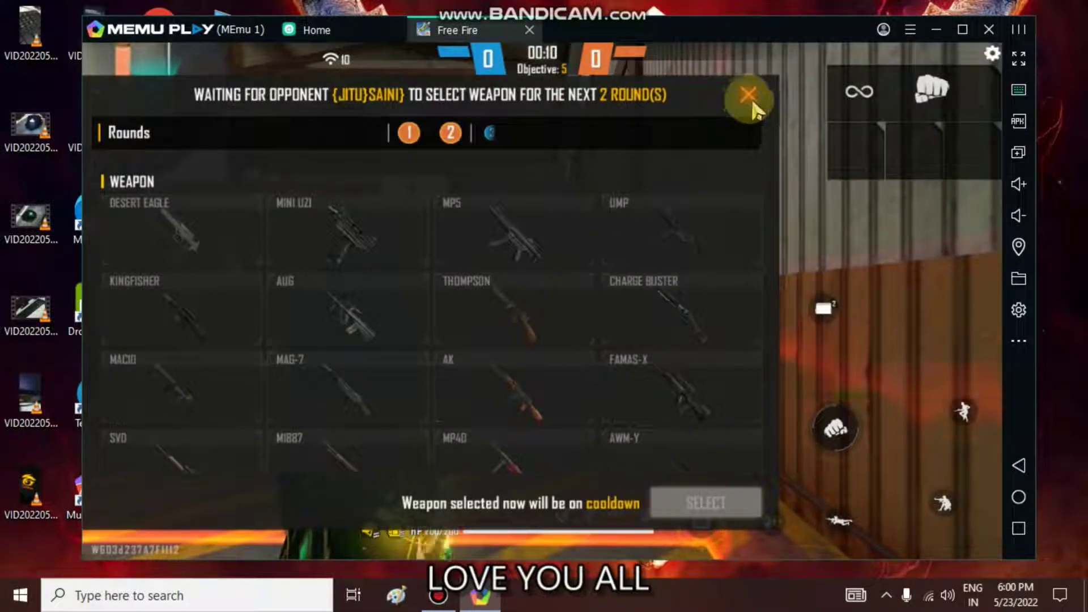
pyautogui.click(747, 95)
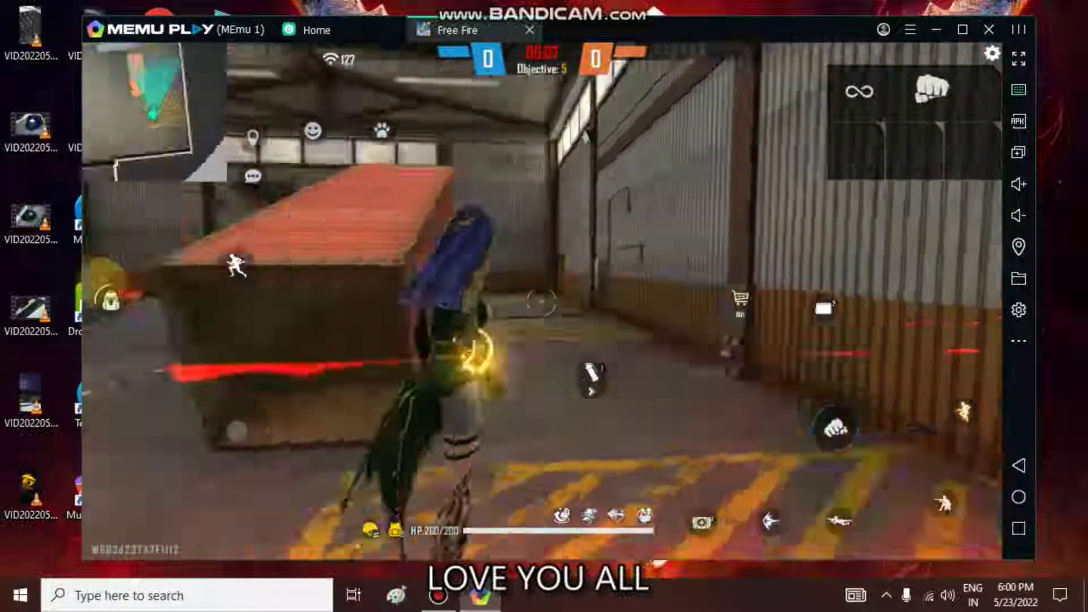
pyautogui.press('w')
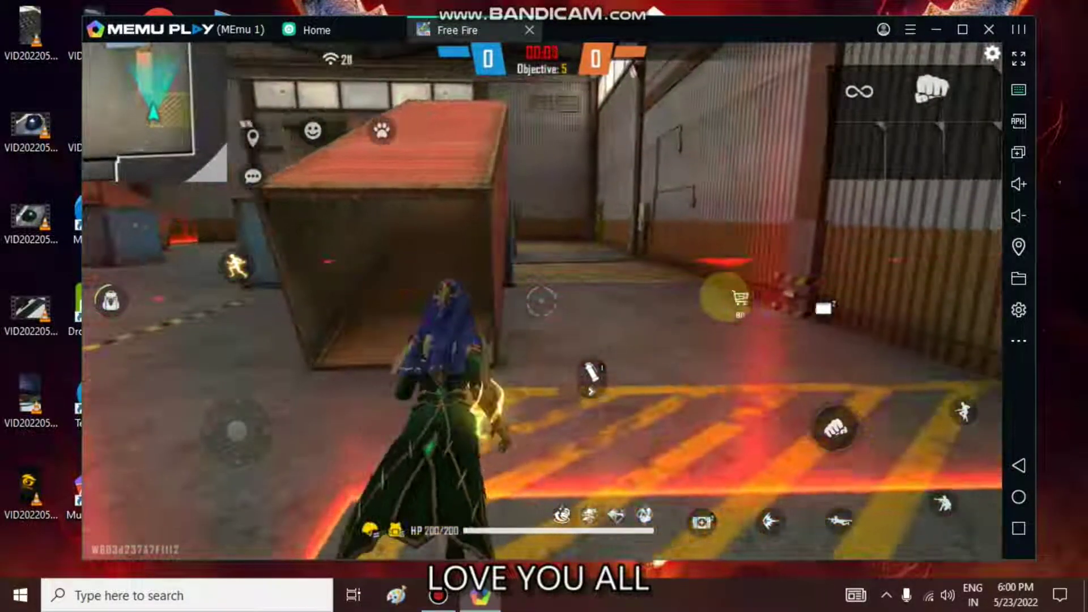
pyautogui.press('F11')
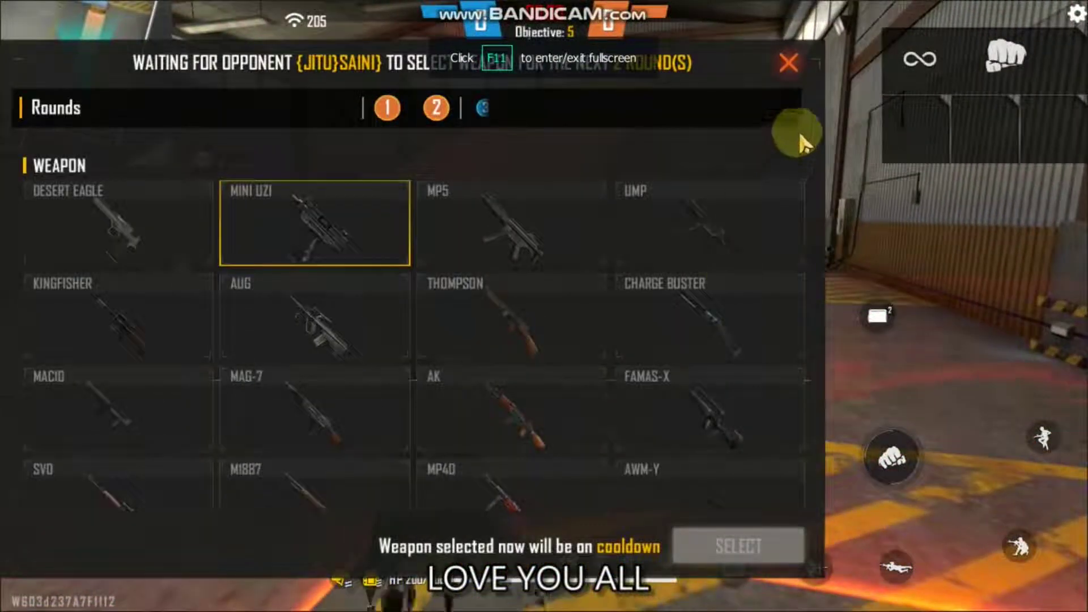
pyautogui.click(788, 63)
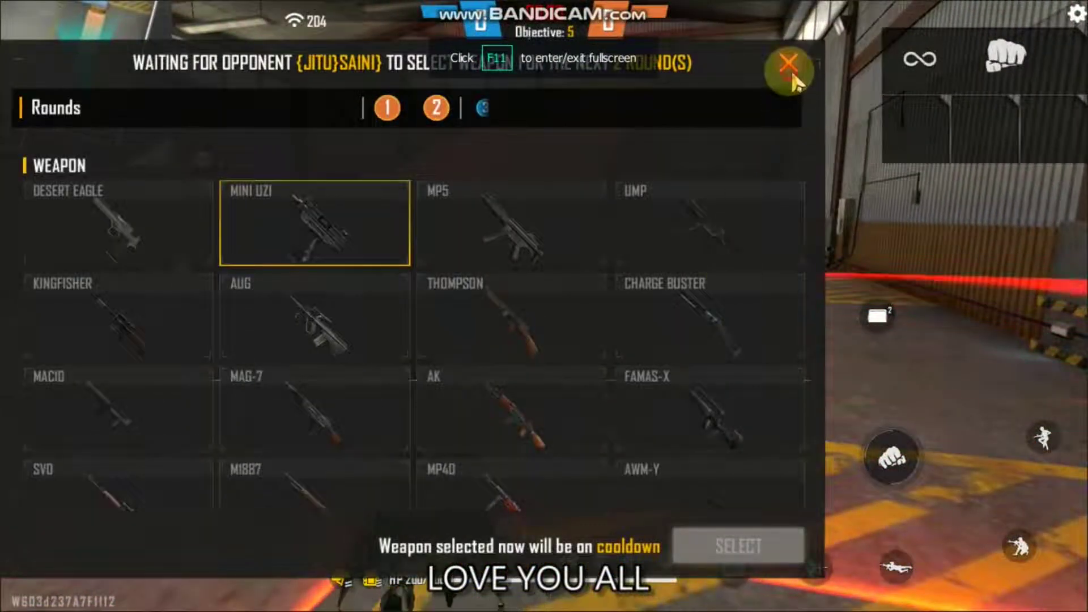
# - Run between the containers of the Iron Cage arena, switching between the gun and bare fists
pyautogui.press('w')
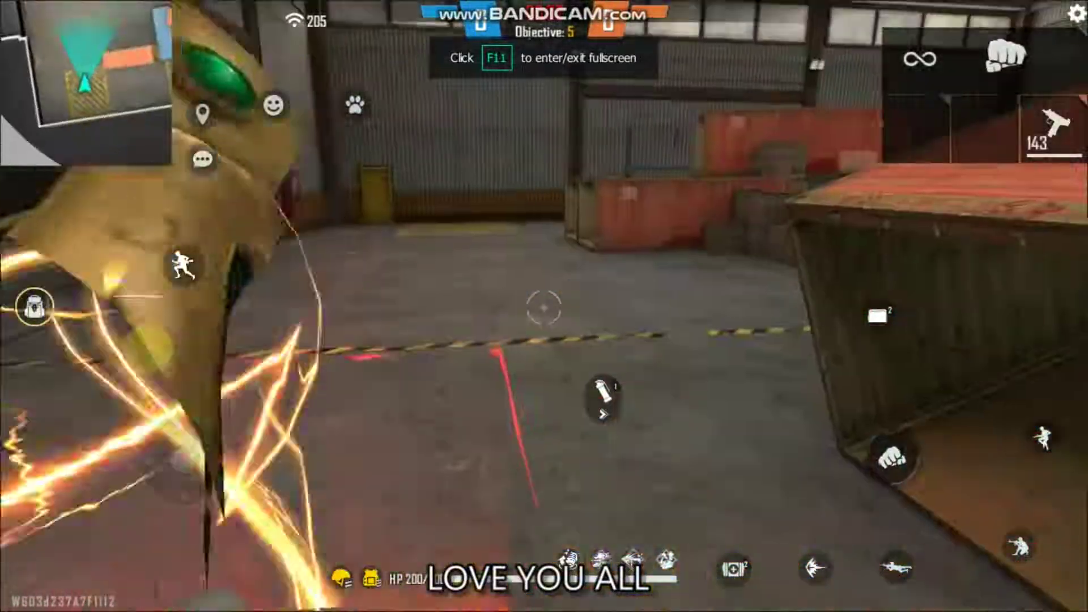
pyautogui.press('w')
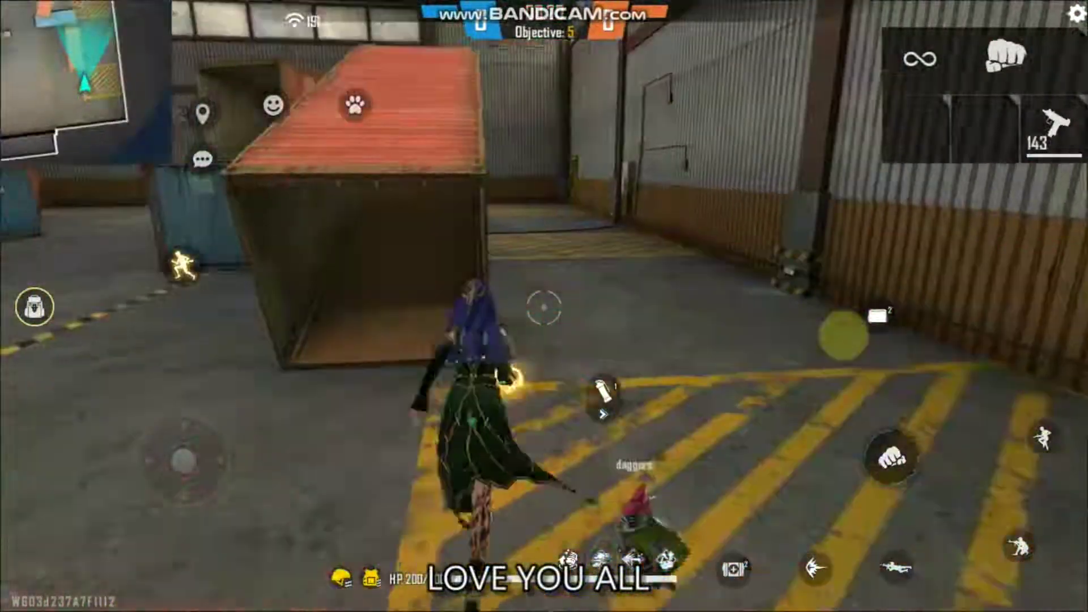
pyautogui.press('w')
pyautogui.press('1')
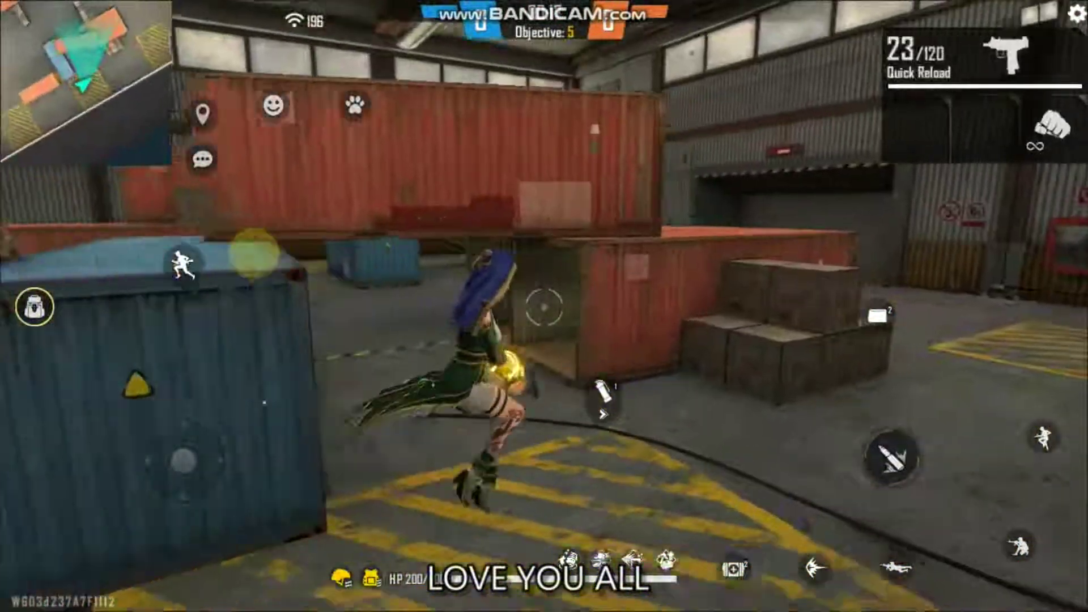
pyautogui.press('3')
pyautogui.press('1')
pyautogui.press('w')
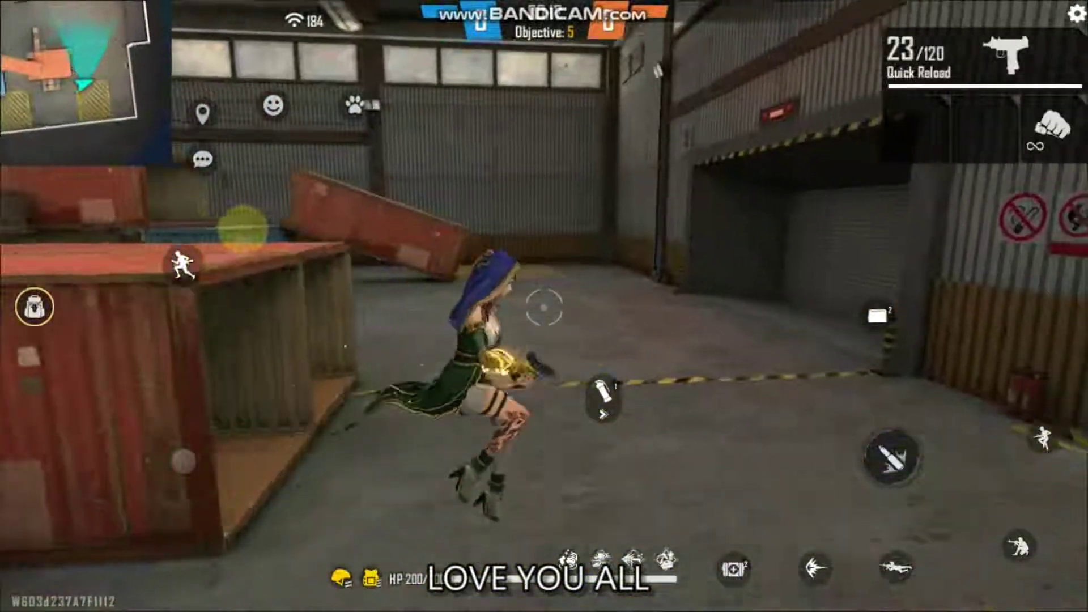
# - Keep running through the warehouse while test-firing the gun, reload it, and re-equip it after swapping to fists
pyautogui.press('w')
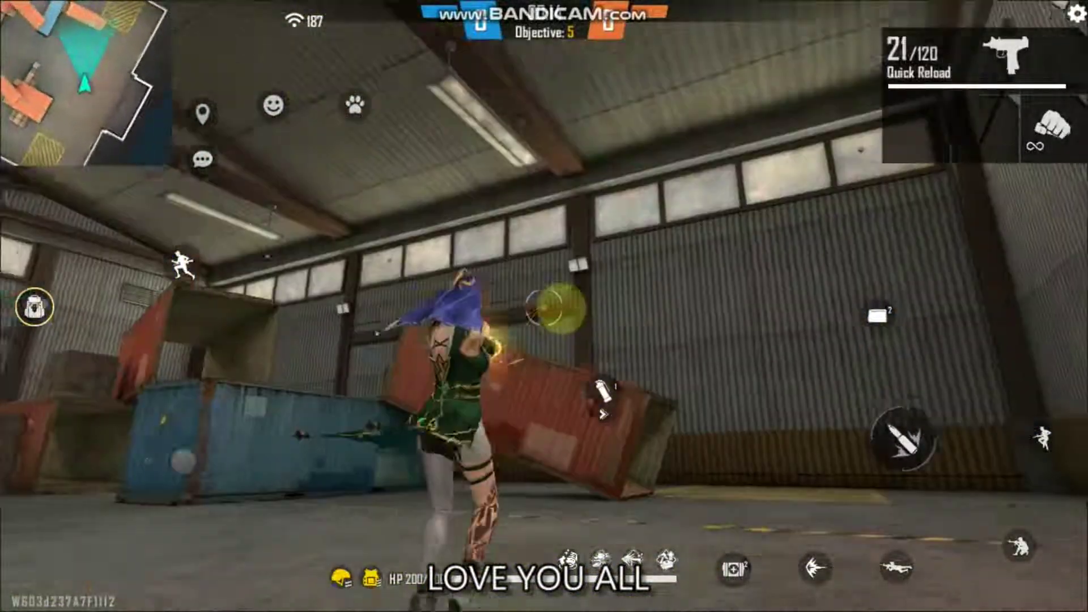
pyautogui.press('3')
pyautogui.press('1')
pyautogui.press('w')
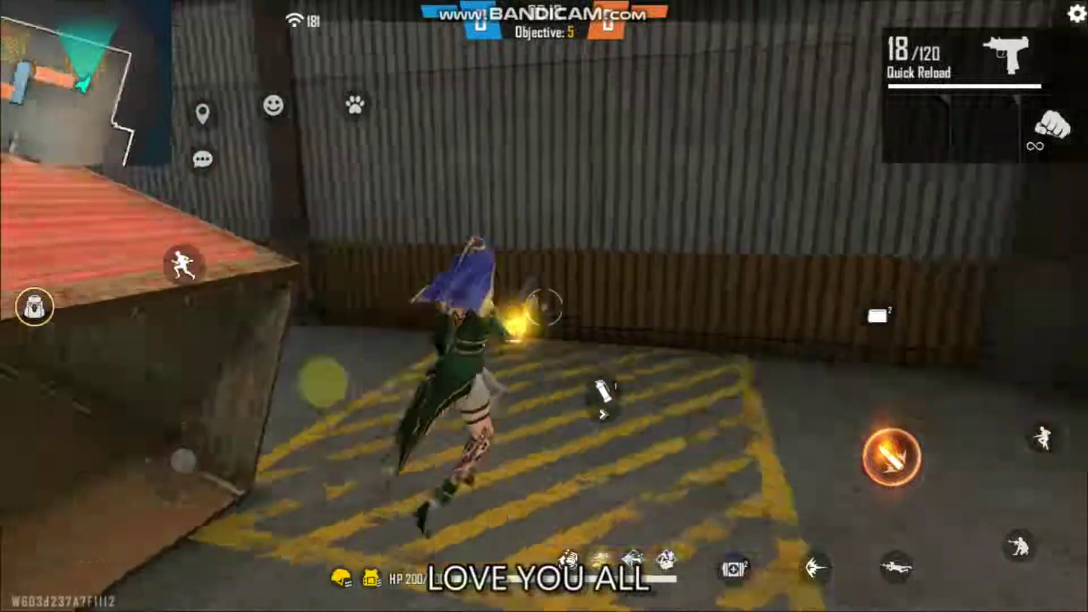
pyautogui.press('r')
pyautogui.press('3')
pyautogui.press('w')
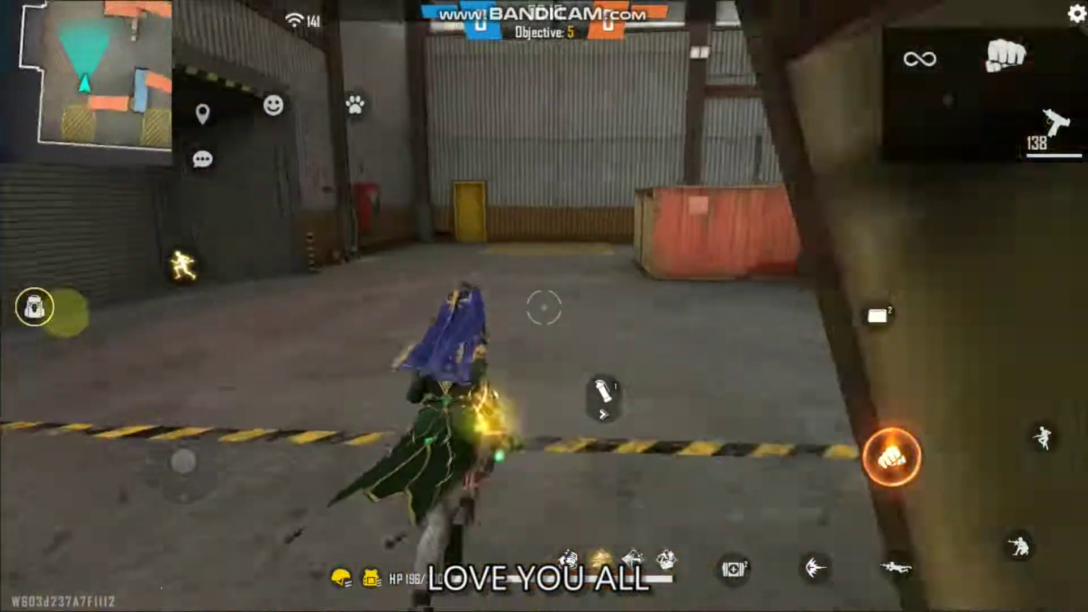
pyautogui.press('1')
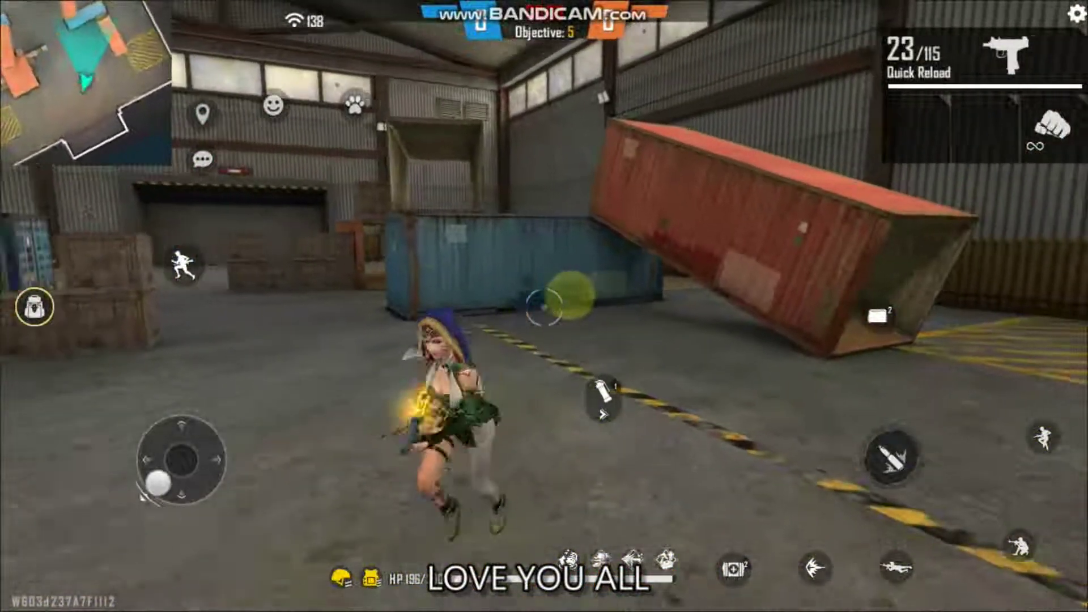